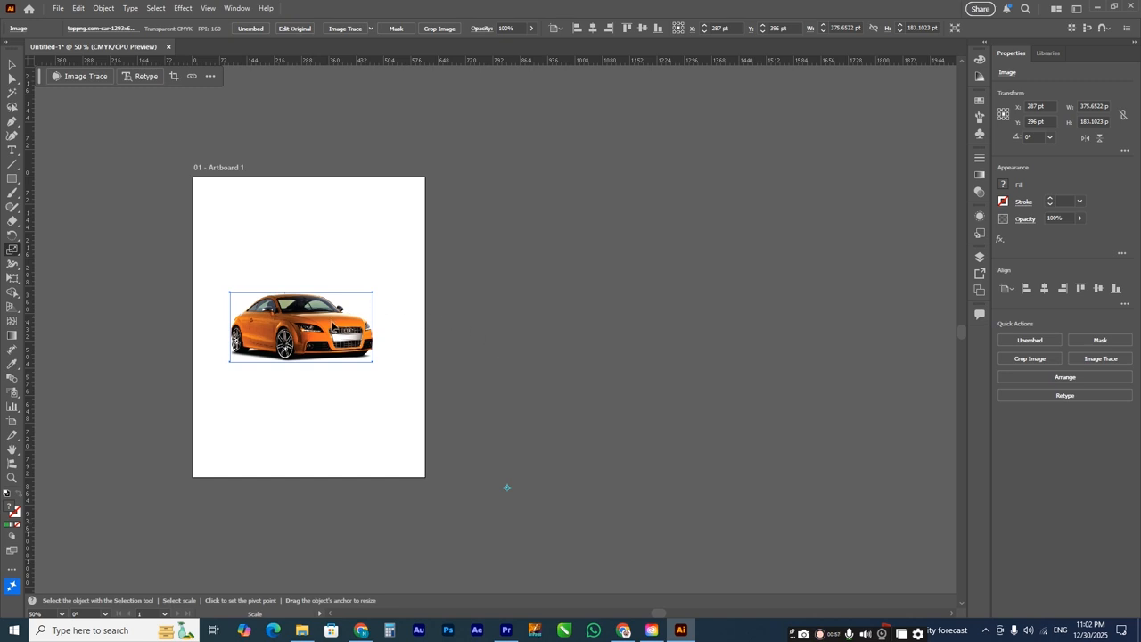
Step: Scale an enlarged copy of the car image, about 620 × 302 pt, away from the pivot point towards the artboard's upper-left corner
key(alt)
drag(332, 329, 195, 242)
key(ctrl)
key(shift)
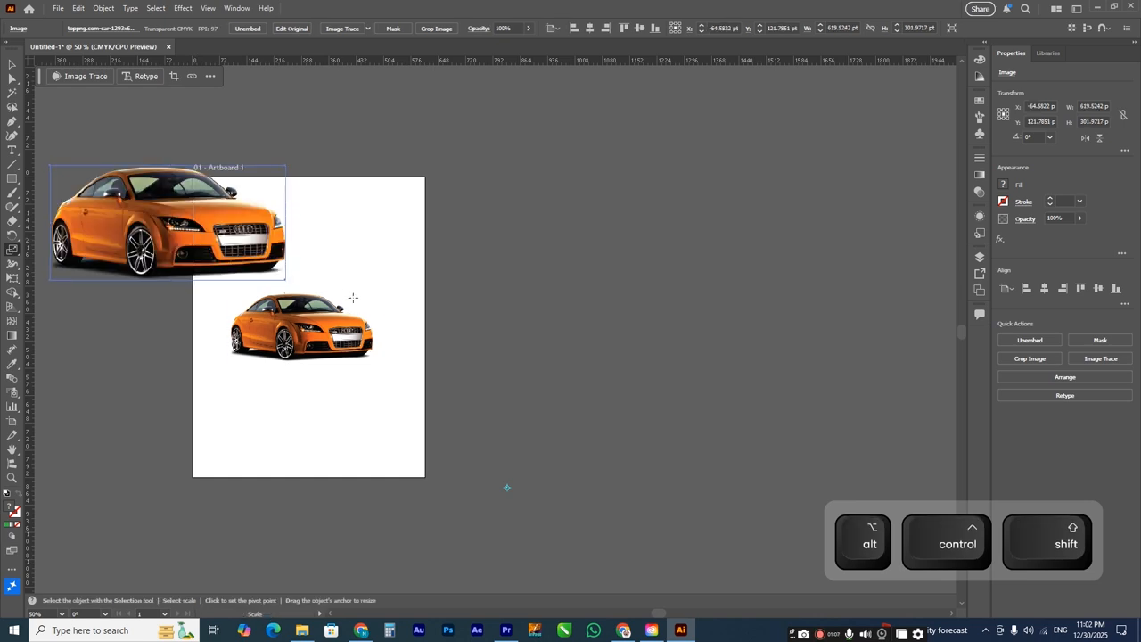
Step: Repeat the scale-and-copy transformation twice to add two progressively larger cars beyond the artboard
ctrl+click(374, 311)
key(ctrl+d)
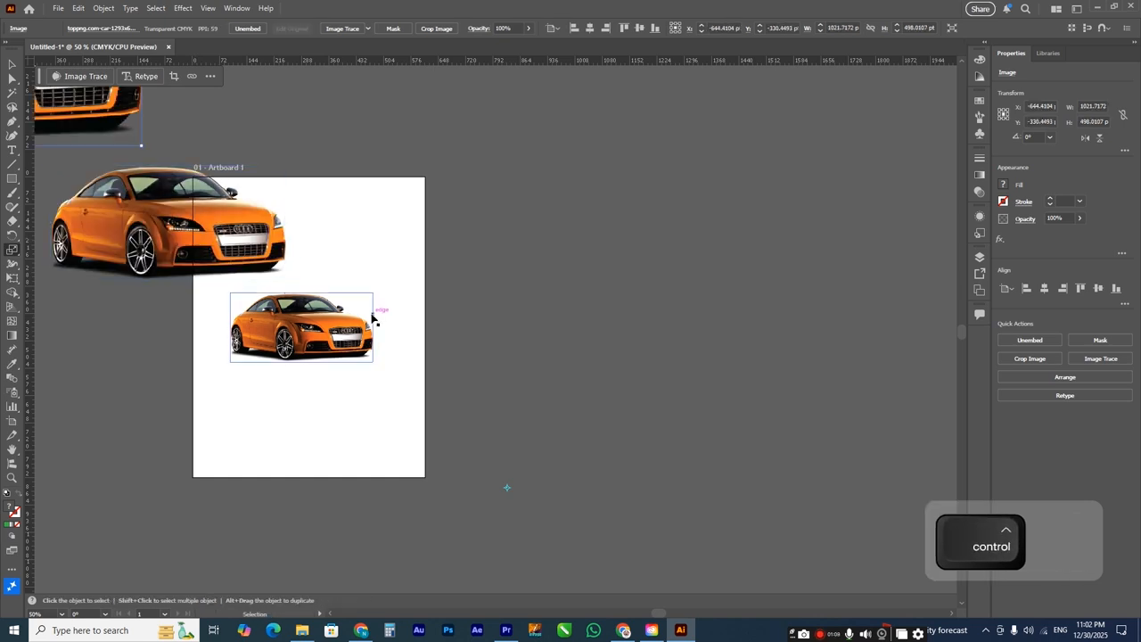
key(ctrl+0)
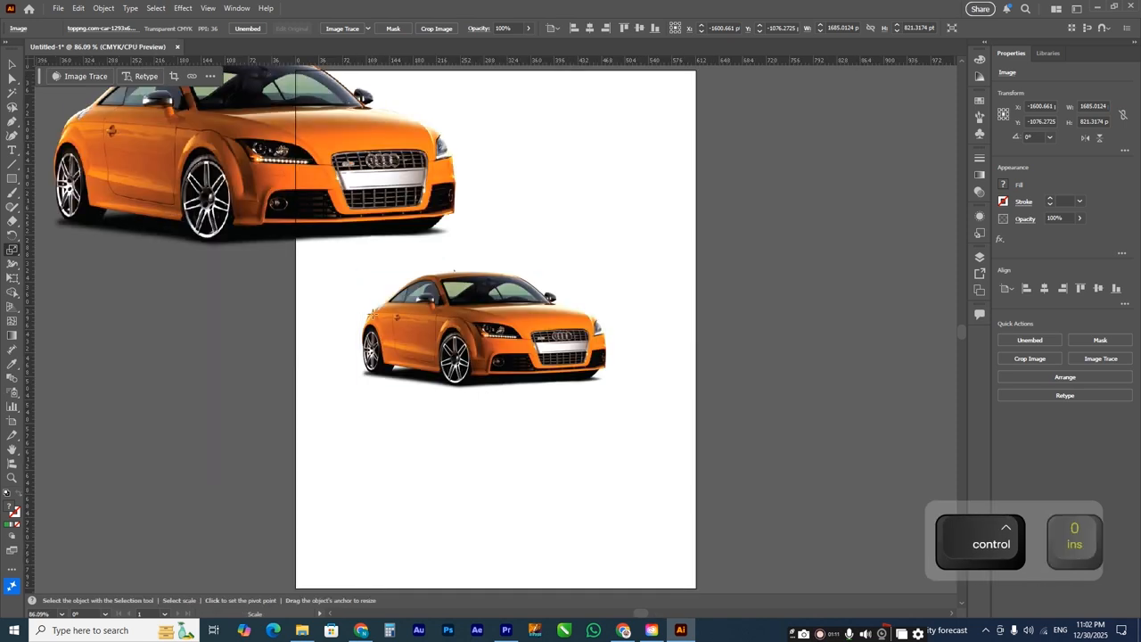
scroll(419, 325, down, 3)
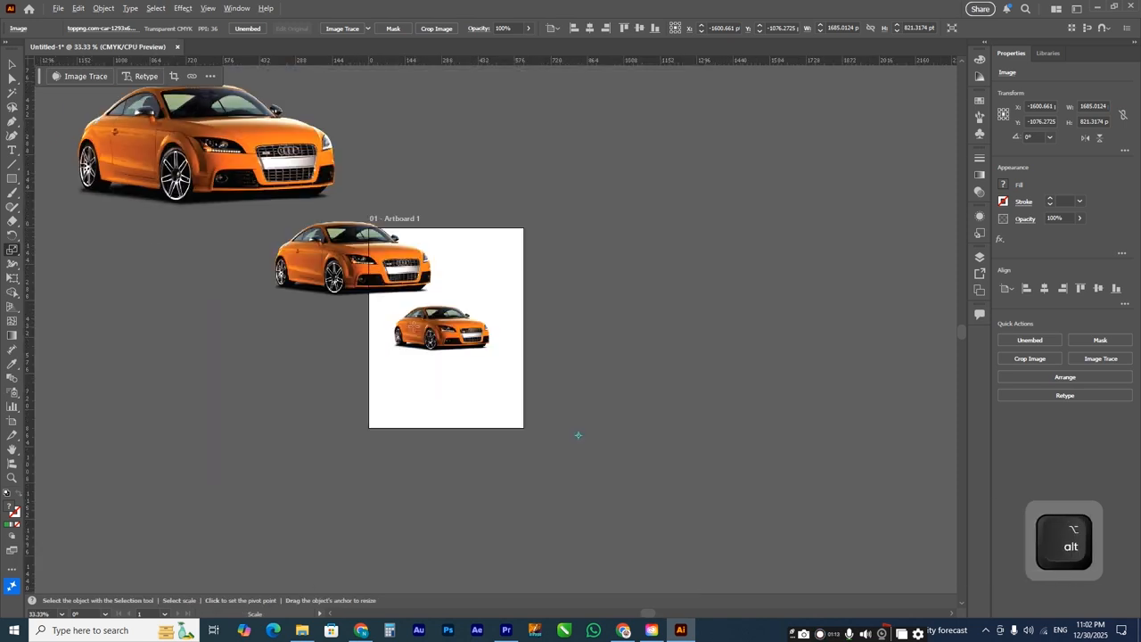
scroll(467, 362, down, 3)
scroll(471, 341, down, 1)
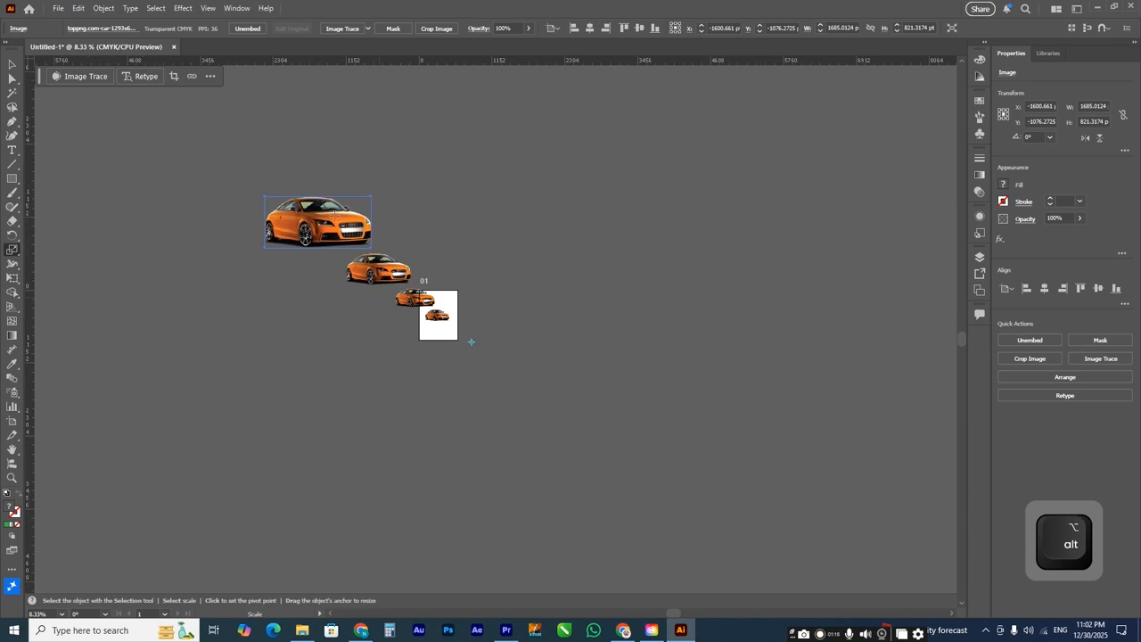
scroll(473, 348, up, 2)
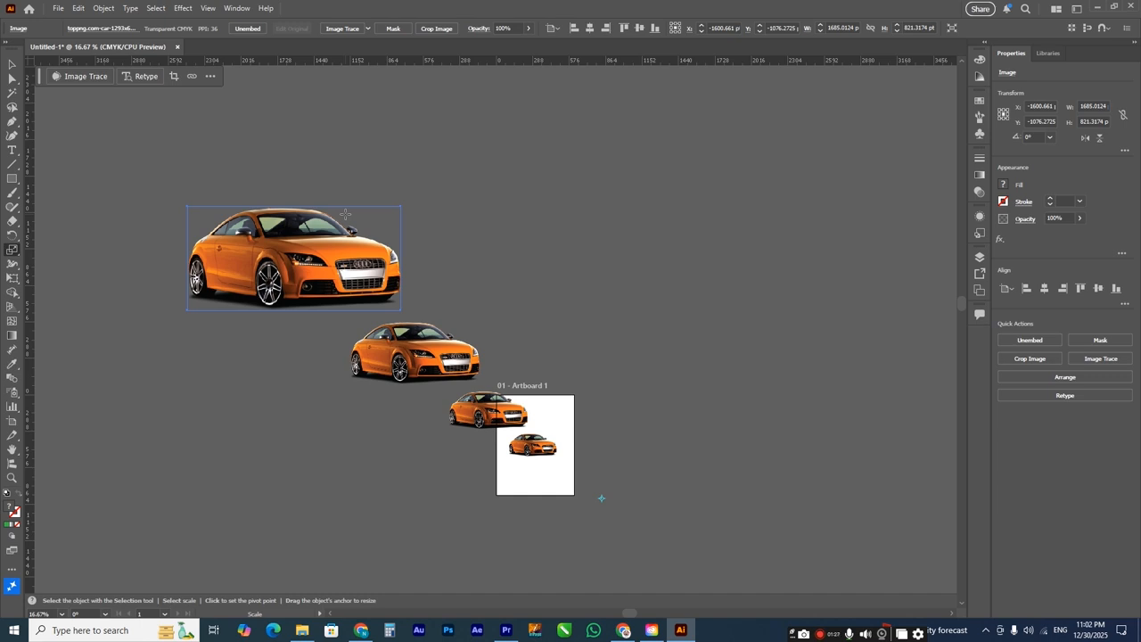
Step: Scale a proportional copy of the original car to about 68% of its size towards the pivot point at its lower right
key(z)
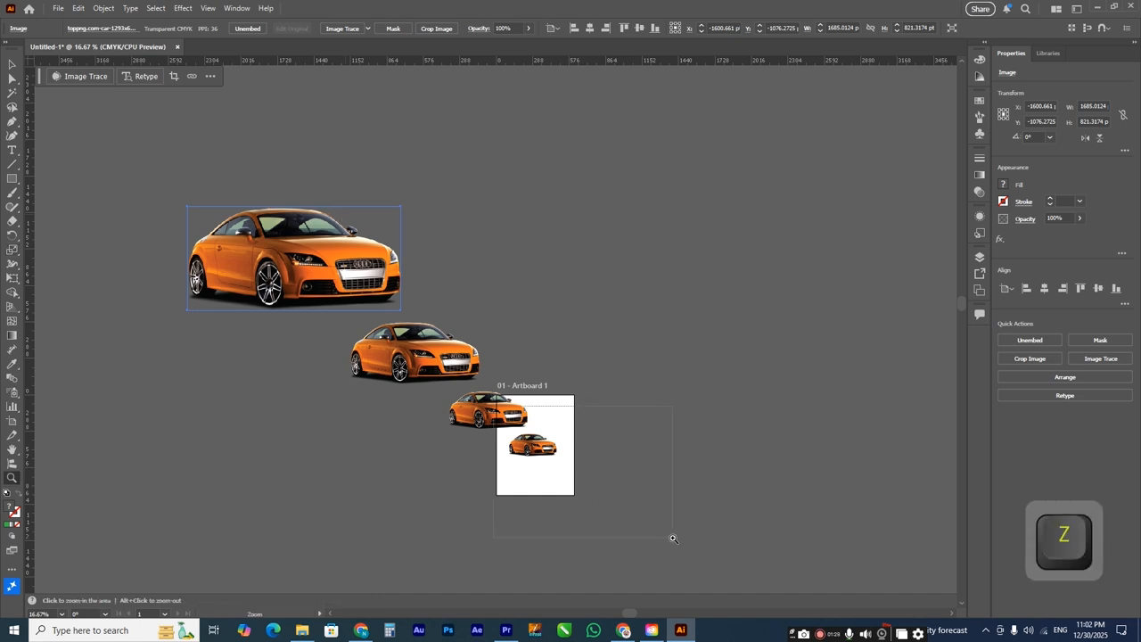
click(661, 546)
click(12, 65)
click(269, 223)
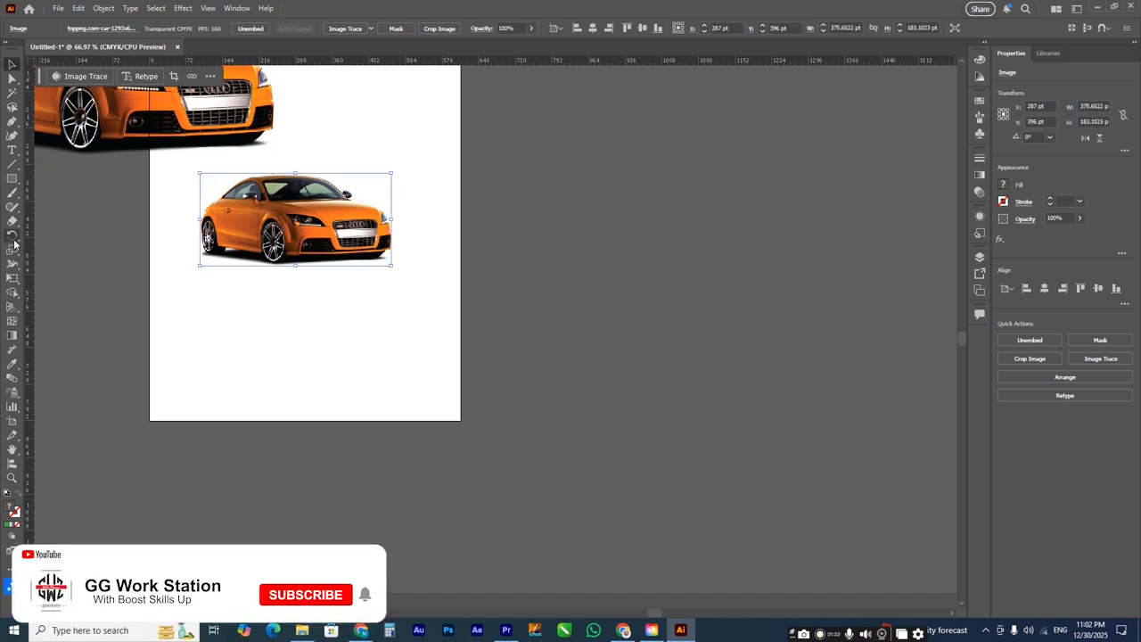
click(13, 251)
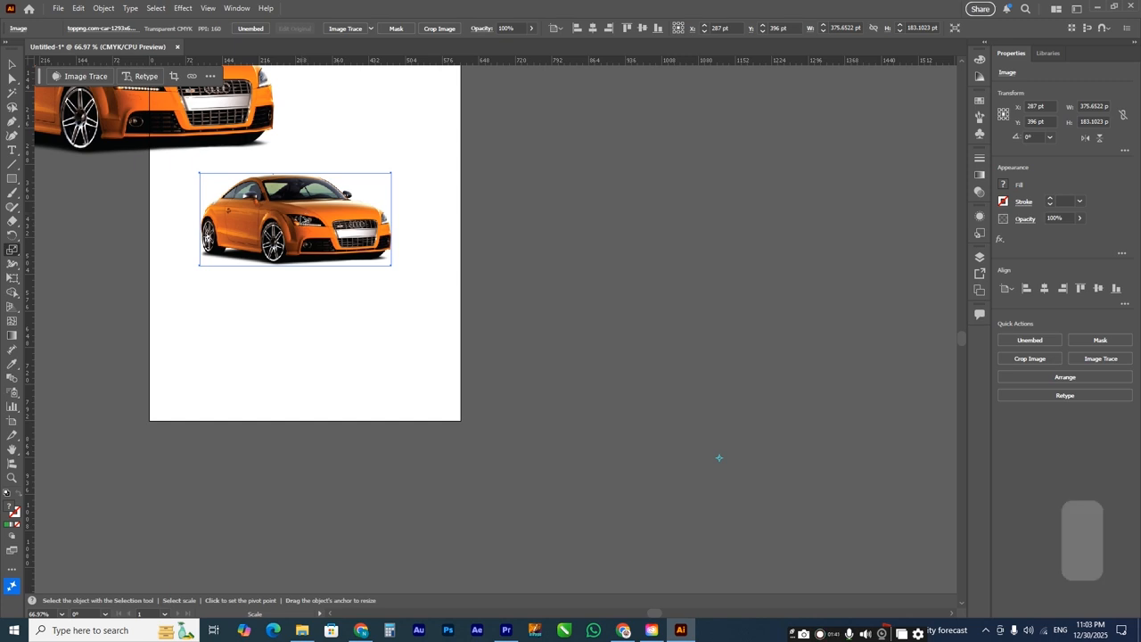
drag(304, 220, 433, 283)
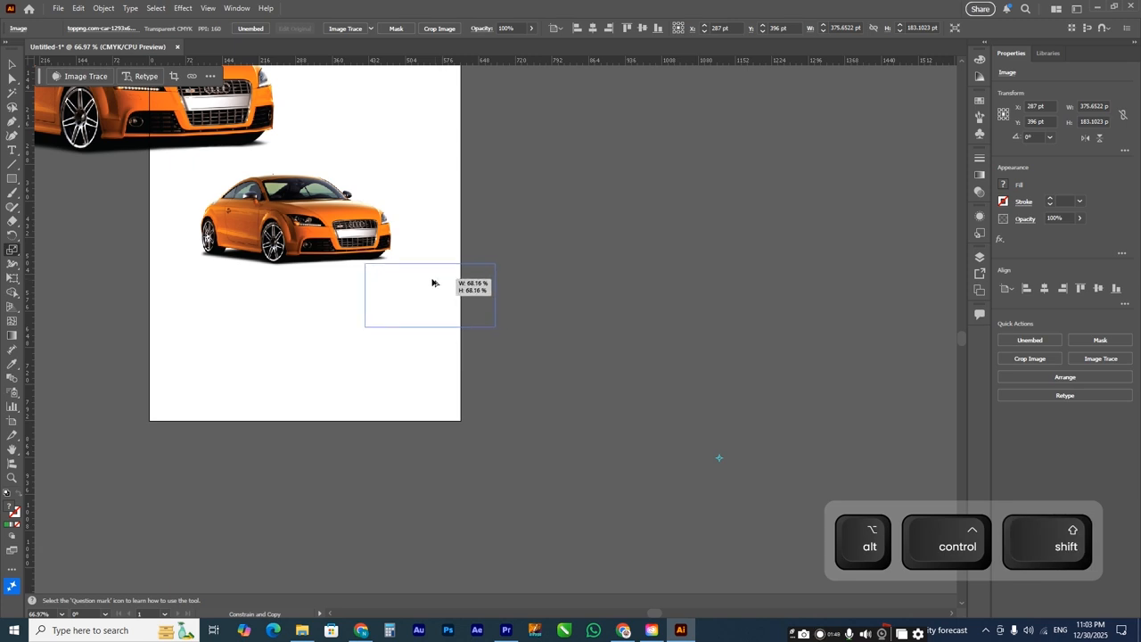
drag(432, 283, 432, 282)
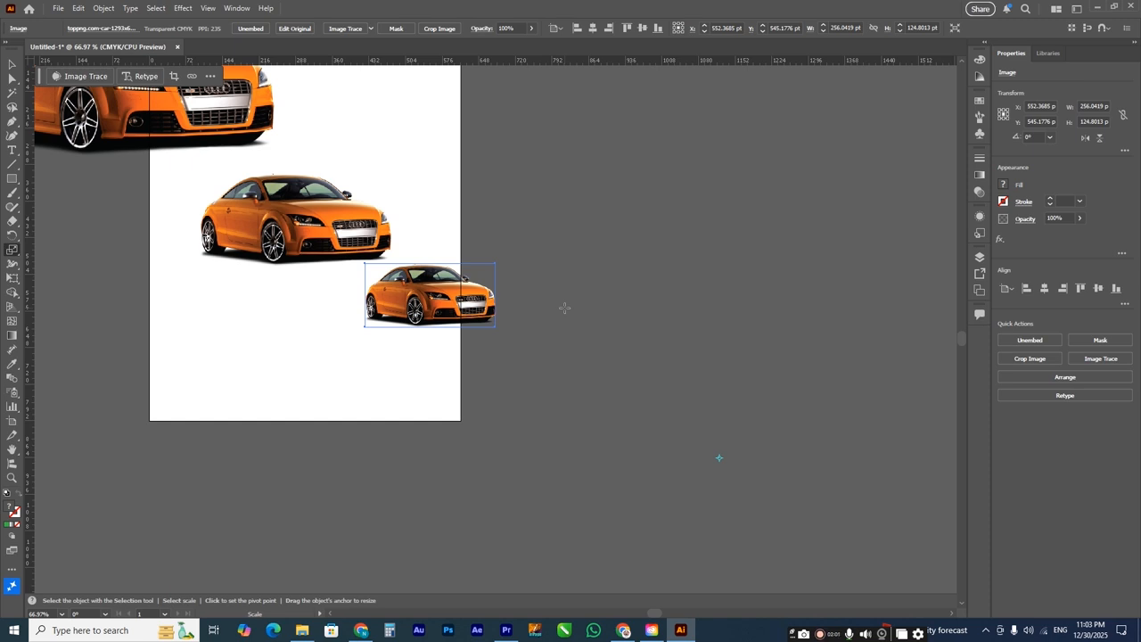
Step: Repeat the reducing scale-and-copy transformation three times to continue the series of smaller cars
key(ctrl+d)
key(ctrl+d)
key(ctrl+d)
key(ctrl+d)
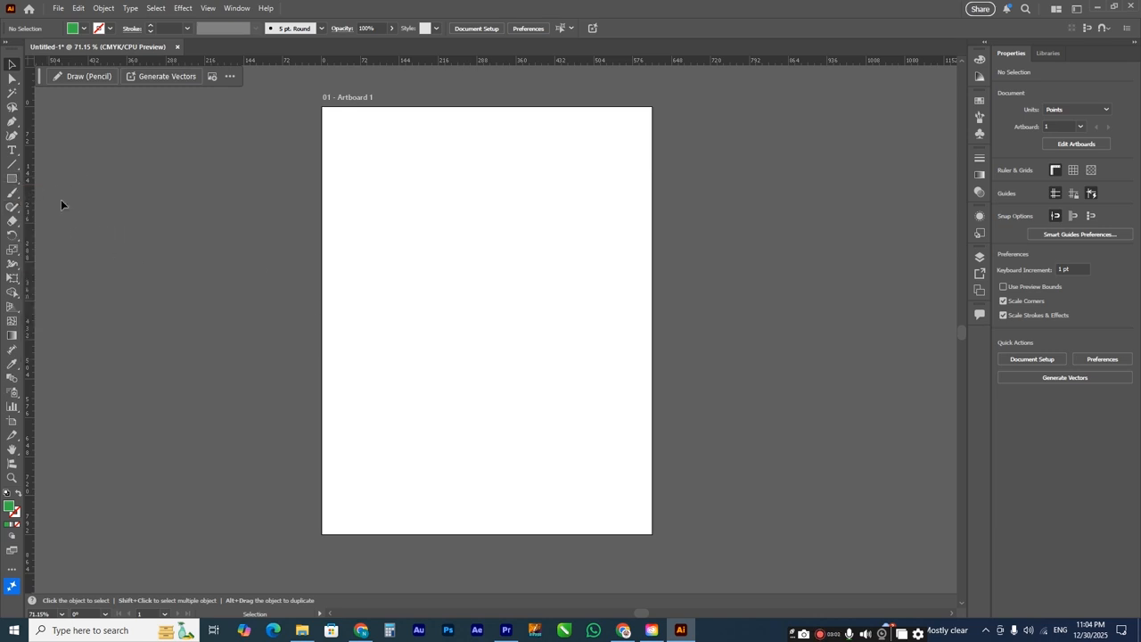
Step: Add the text "GG Work Zone" on the empty artboard
click(11, 149)
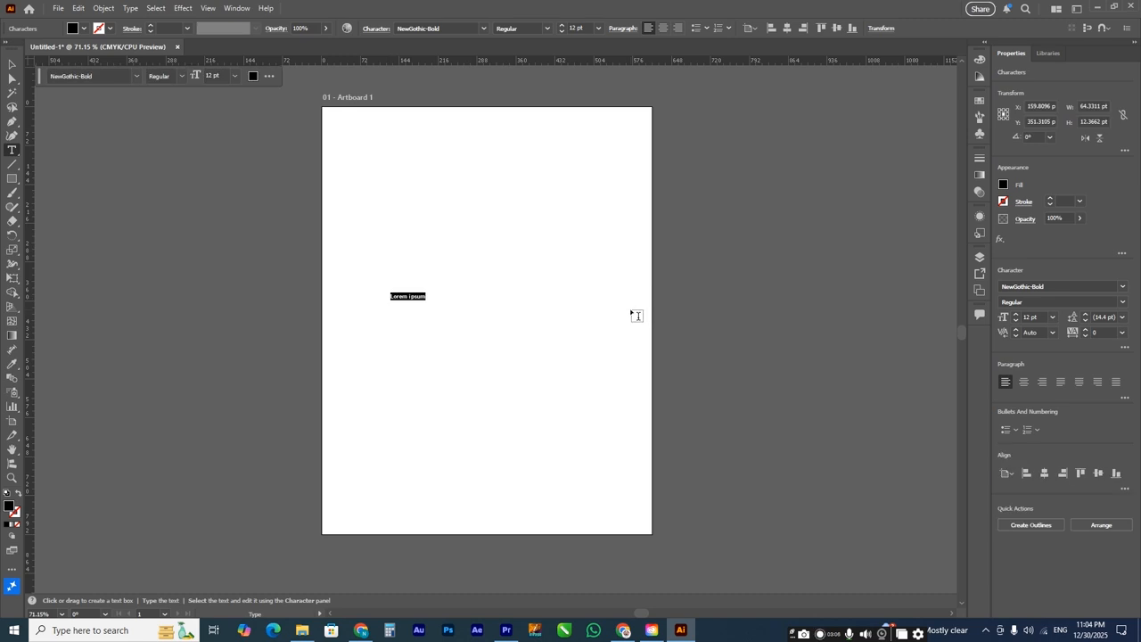
text(GG W)
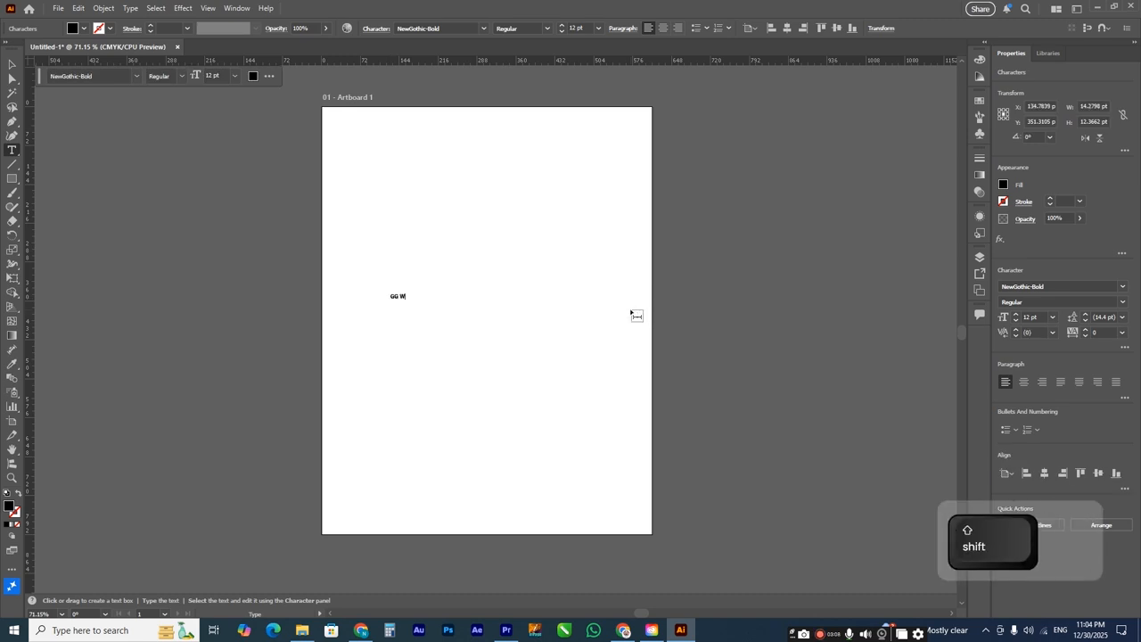
text(or)
text(k 2@)
key(BackSpace)
text(one)
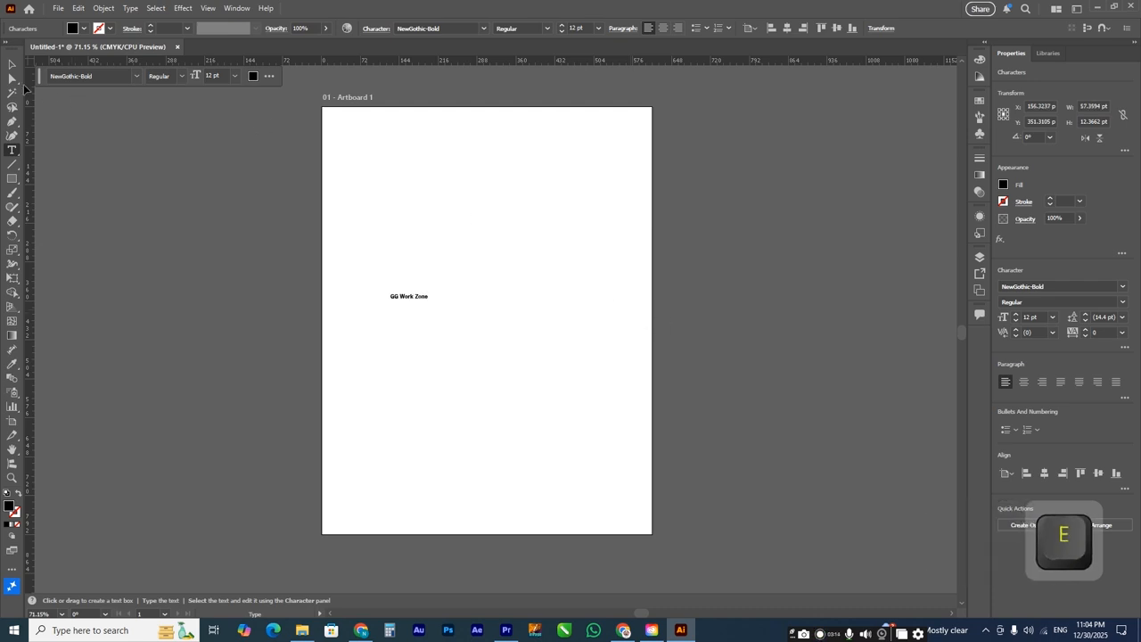
Step: Convert the text to outlines, enlarge it proportionally to about 938 pt wide and centre it horizontally on the artboard
click(12, 65)
click(426, 299)
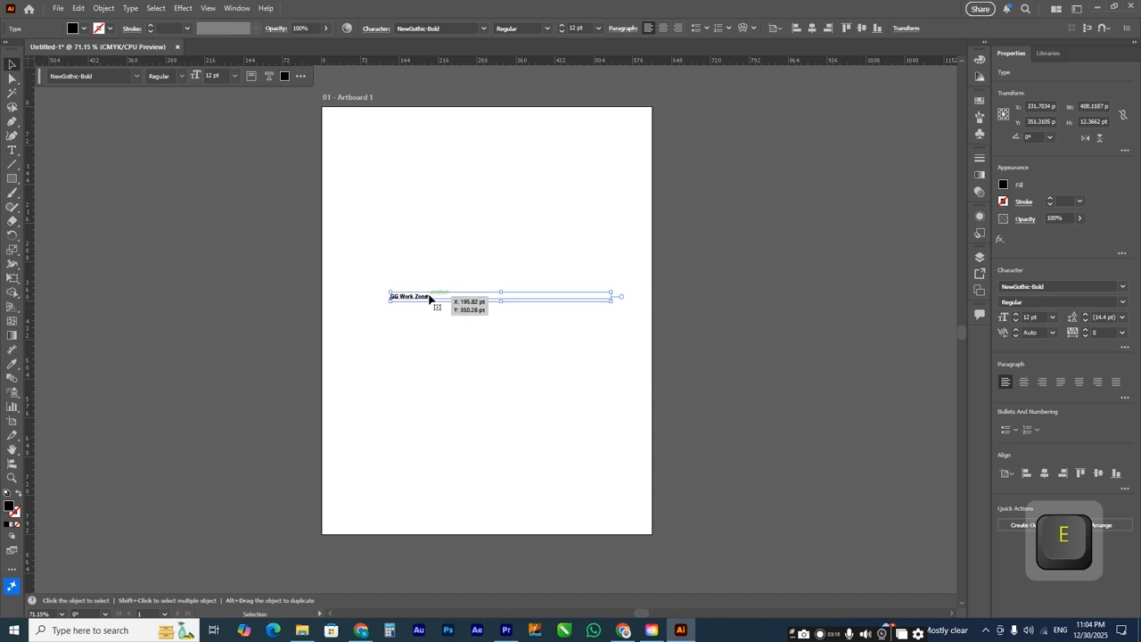
key(ctrl+shift+o)
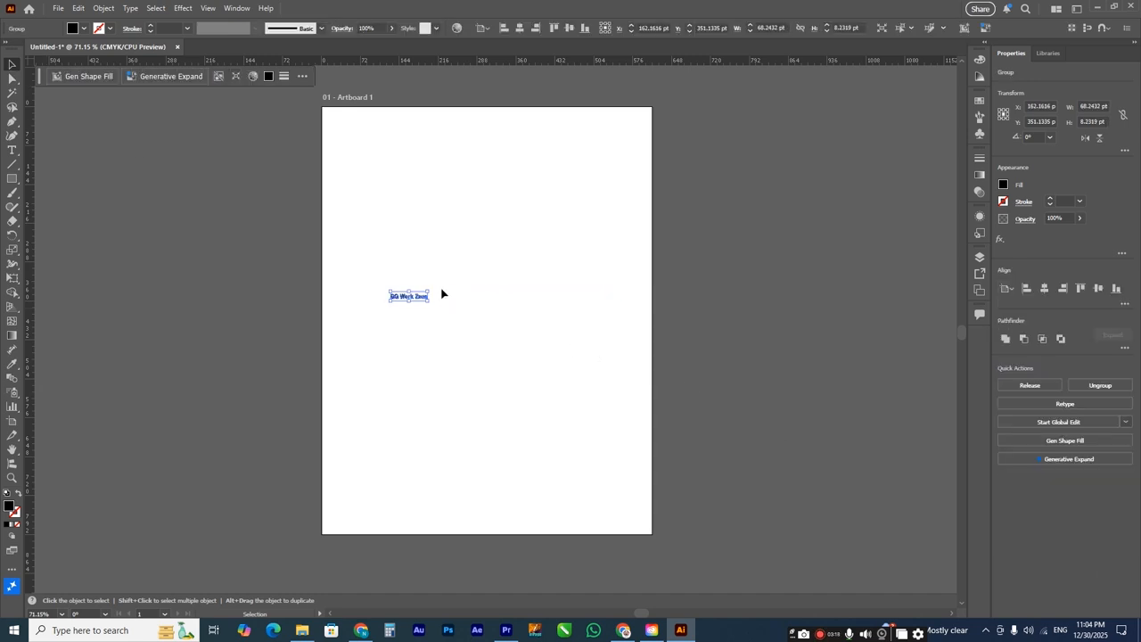
drag(430, 290, 665, 214)
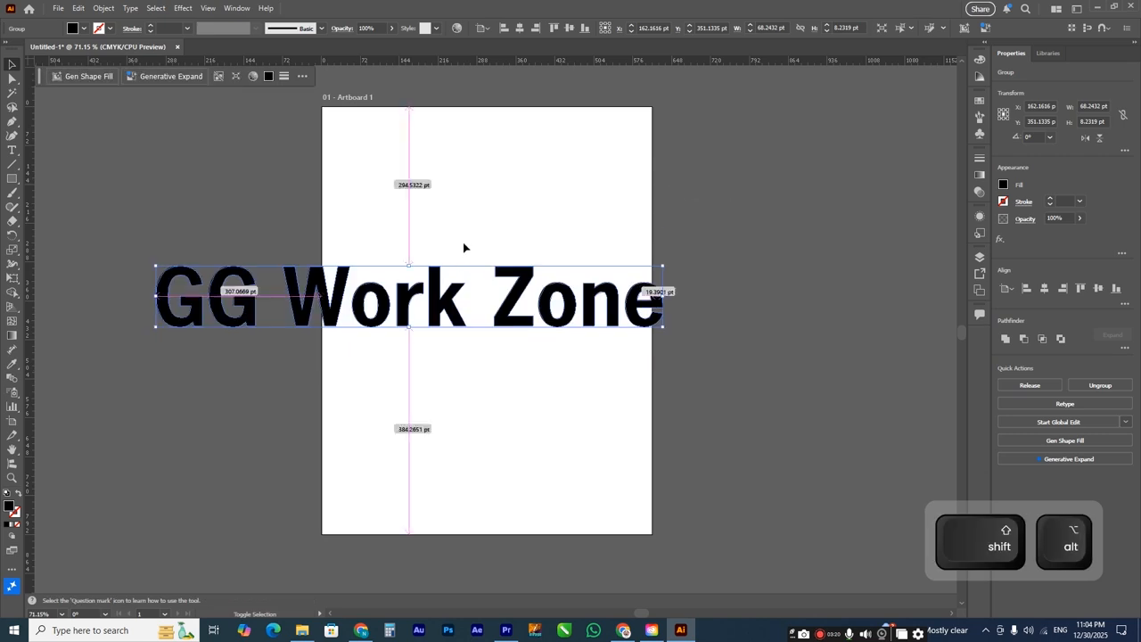
drag(436, 289, 526, 288)
Step: Move the outlined text off the artboard onto the empty canvas to its right
scroll(316, 294, down, 1)
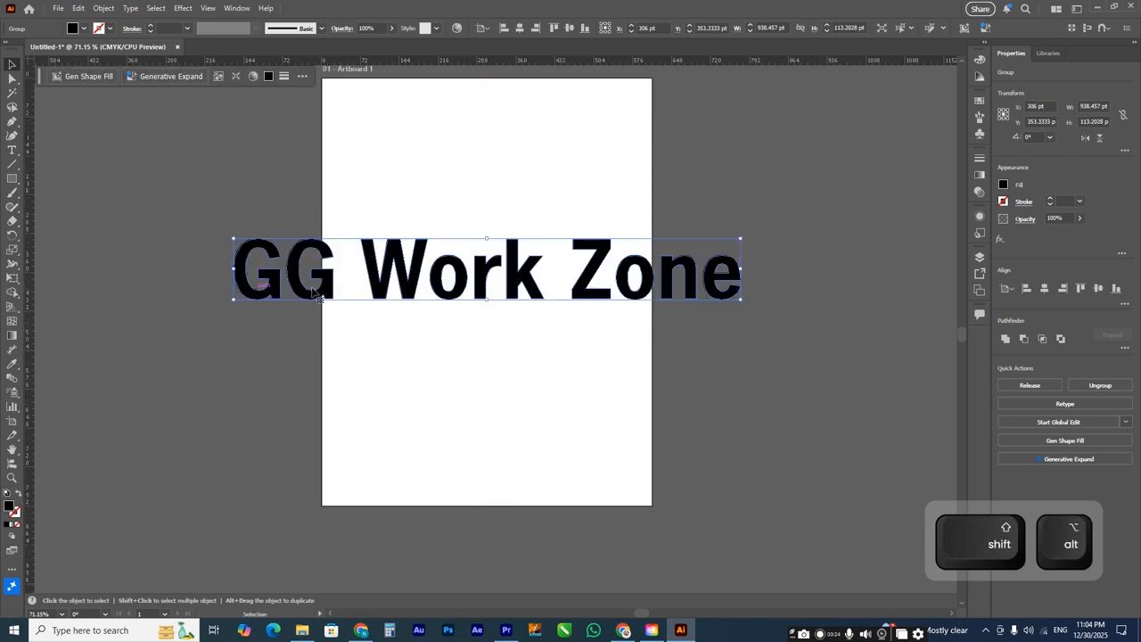
scroll(316, 294, down, 3)
drag(283, 292, 523, 295)
scroll(541, 303, up, 1)
key(z)
mouse_move(421, 275)
mouse_down()
mouse_move(705, 354)
mouse_move(790, 362)
mouse_up()
click(11, 65)
drag(160, 308, 173, 304)
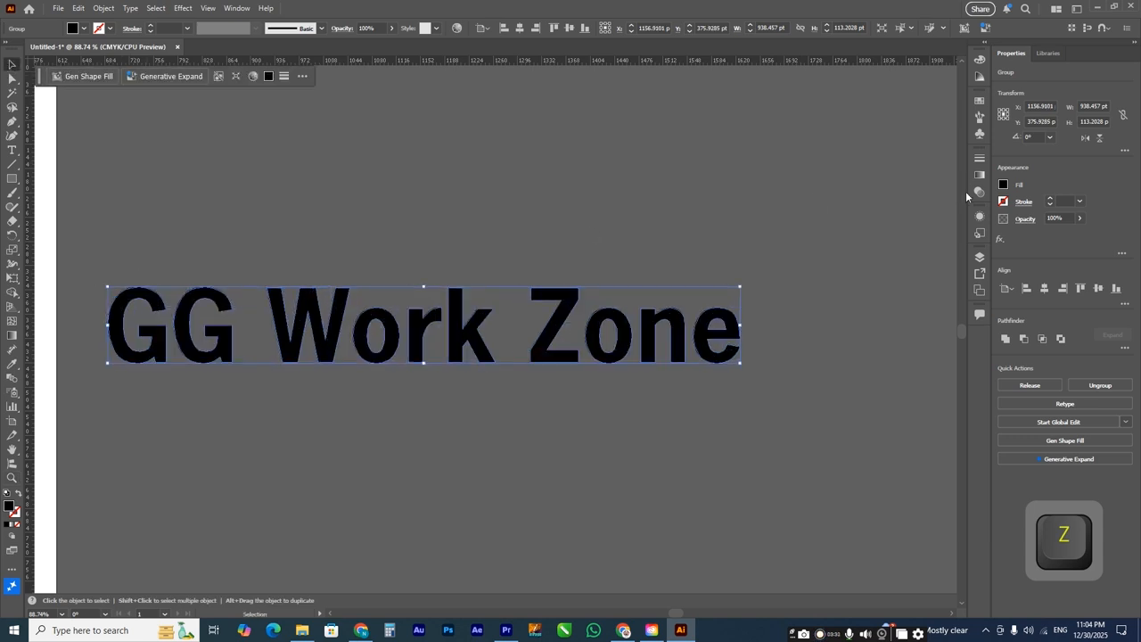
Step: Fill the outlined text with red and give it a 4 pt white stroke
click(1003, 185)
click(907, 268)
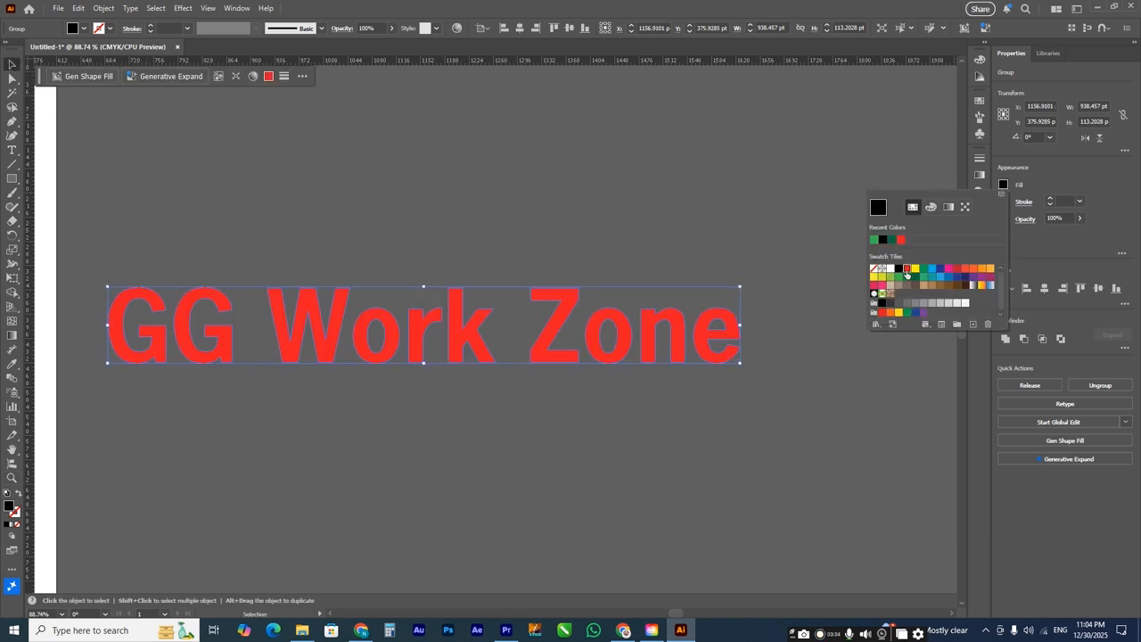
click(1024, 201)
click(987, 218)
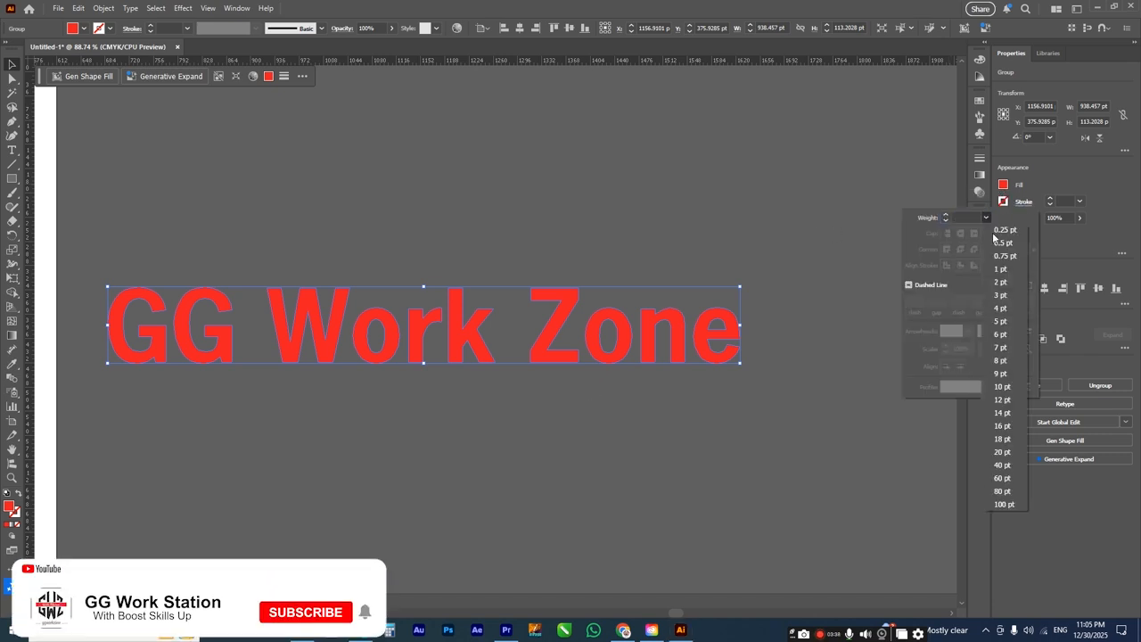
click(1003, 309)
click(1003, 202)
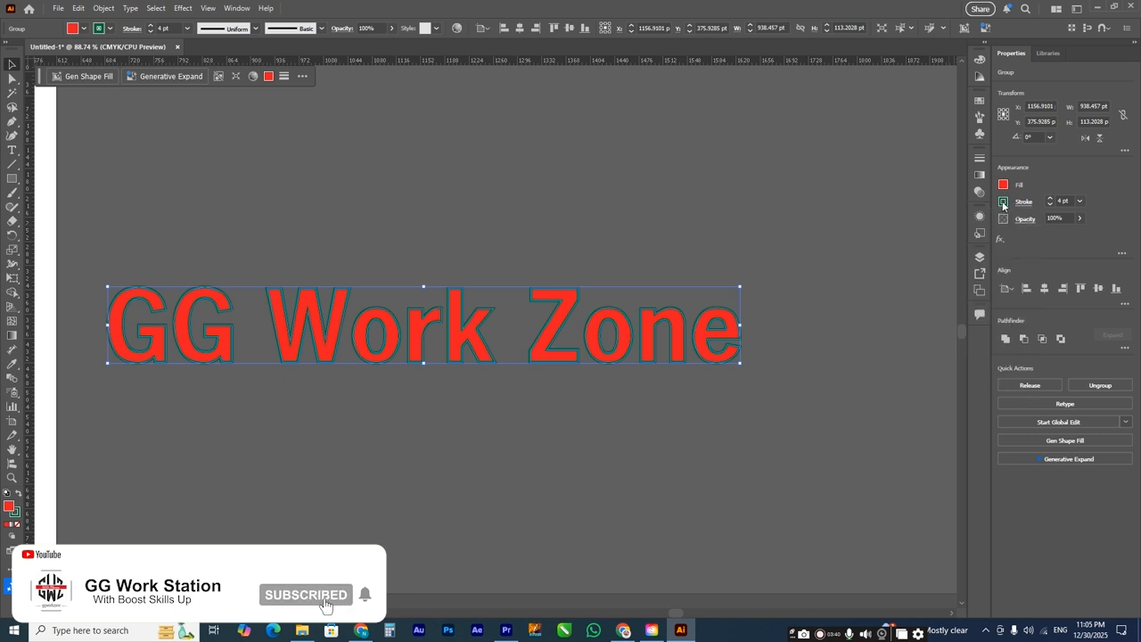
click(1003, 202)
click(890, 286)
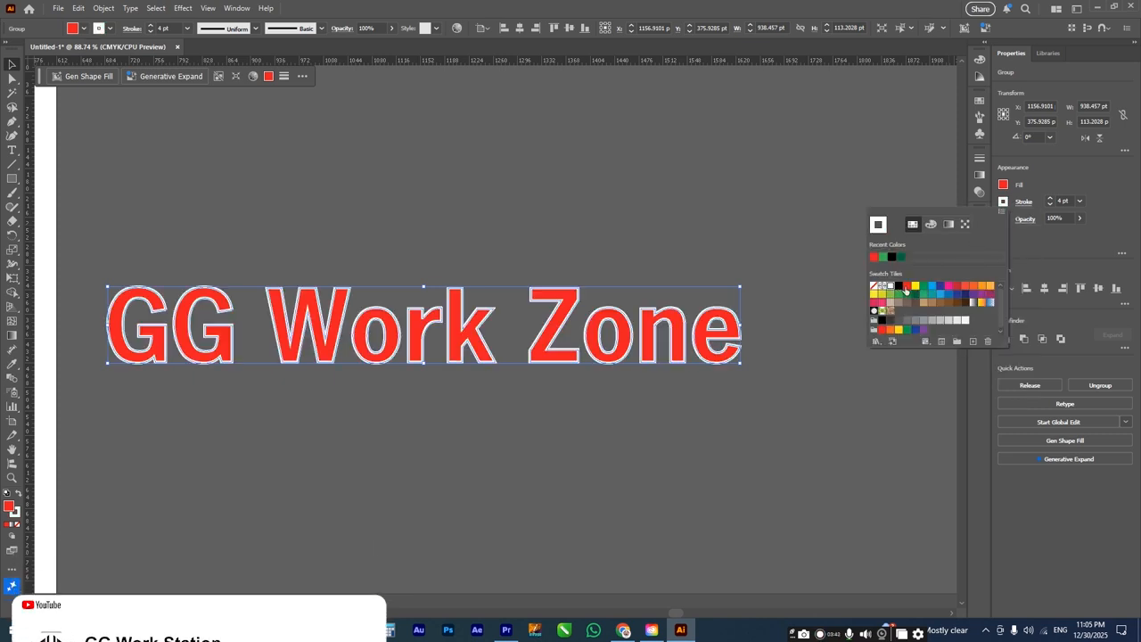
Step: Set the text's stroke to 7 pt with round caps and round corners, aligned to the outside
click(1079, 202)
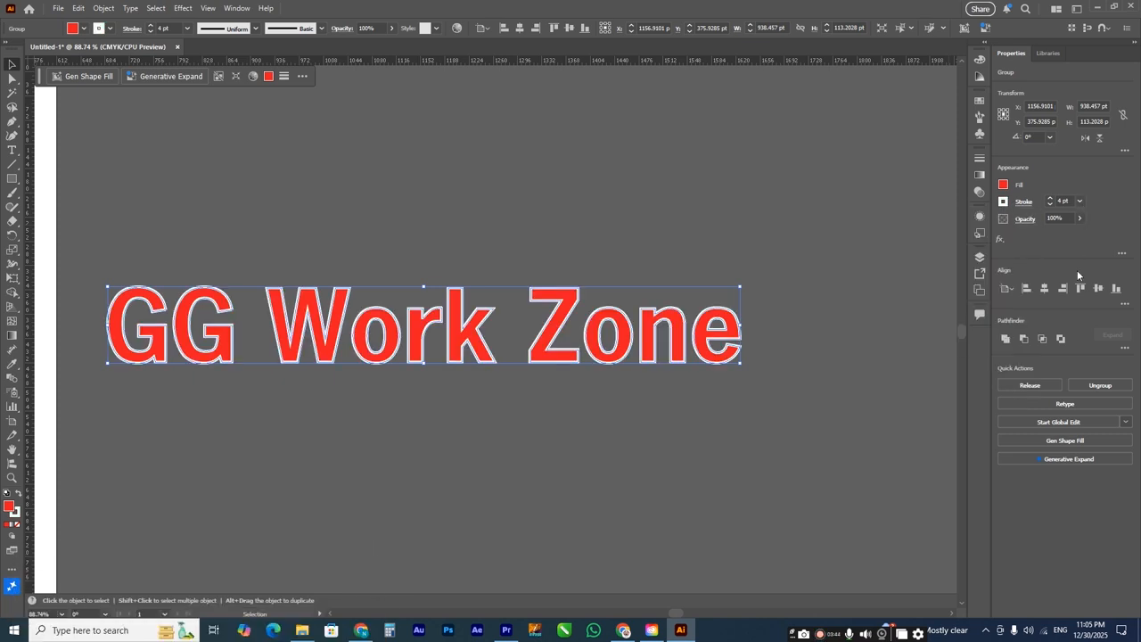
click(1080, 201)
click(1095, 331)
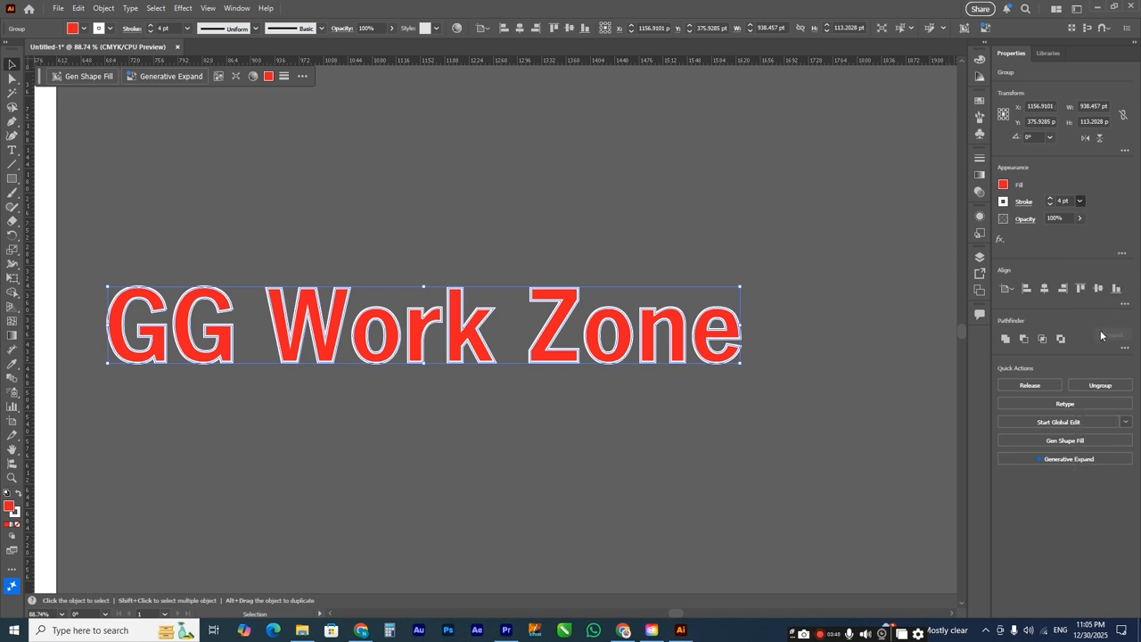
click(1022, 203)
click(961, 235)
click(960, 250)
click(973, 265)
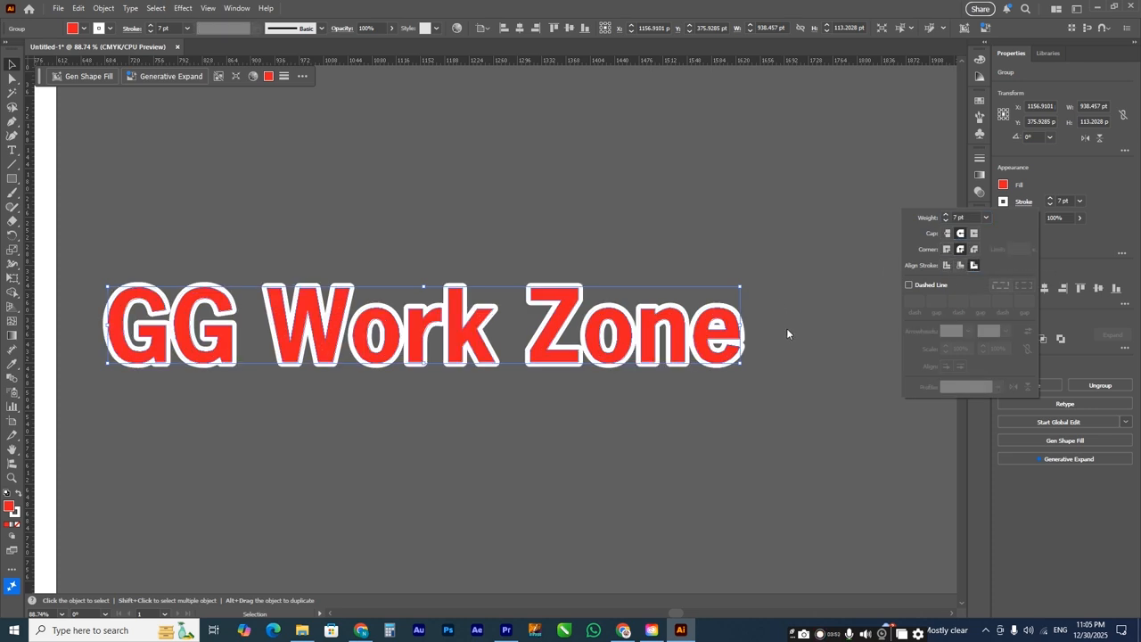
Step: Shift the stroked text slightly to the right on the canvas
click(832, 327)
drag(599, 326, 612, 328)
key(z)
drag(326, 244, 660, 416)
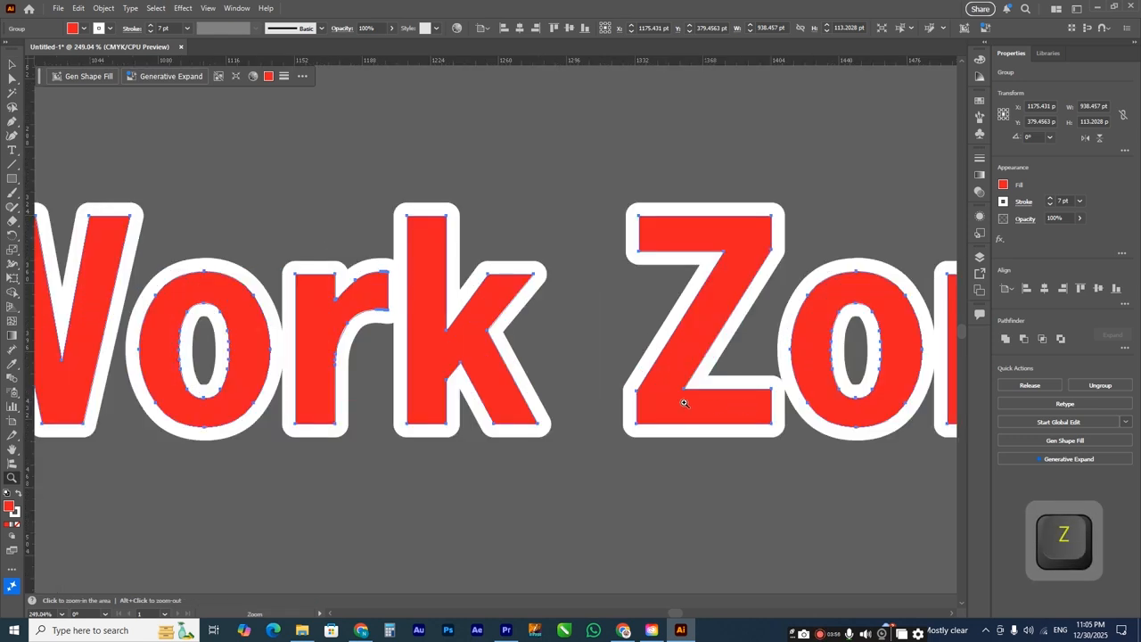
Step: Open the Scale options for the text and turn off Scale Corners and Scale Strokes & Effects
click(12, 65)
click(233, 177)
click(308, 303)
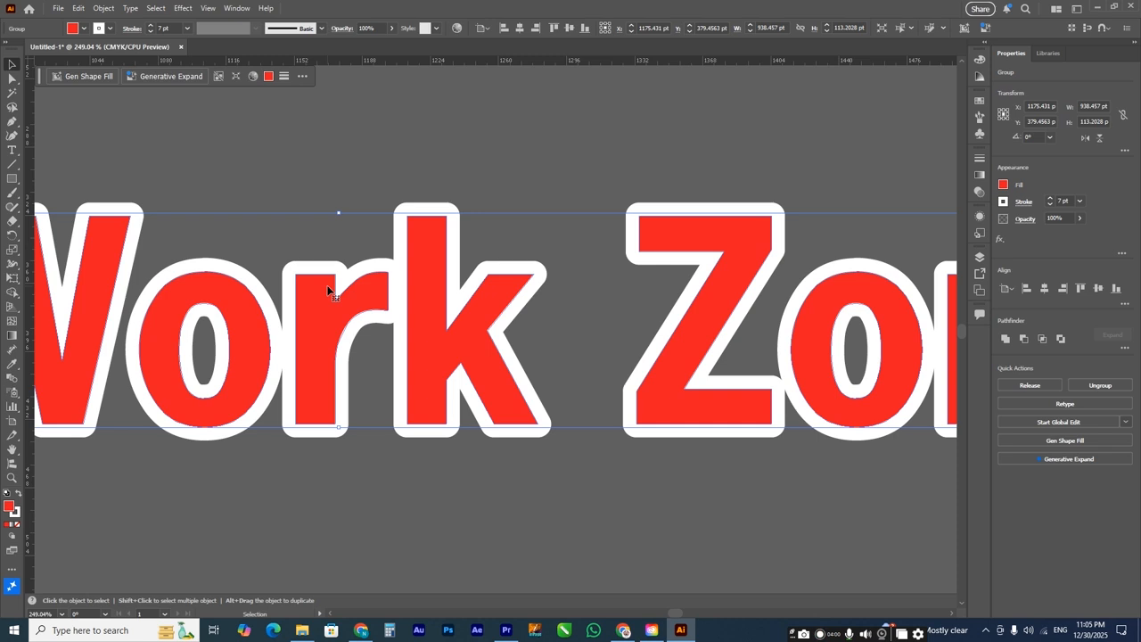
double_click(12, 254)
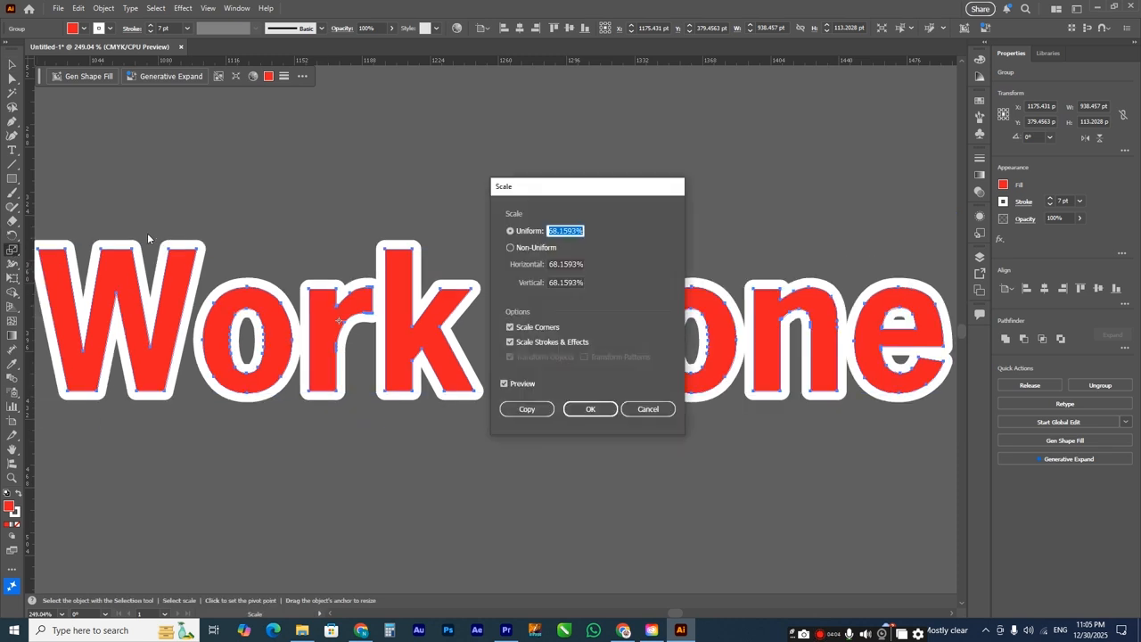
click(511, 327)
click(511, 327)
click(510, 343)
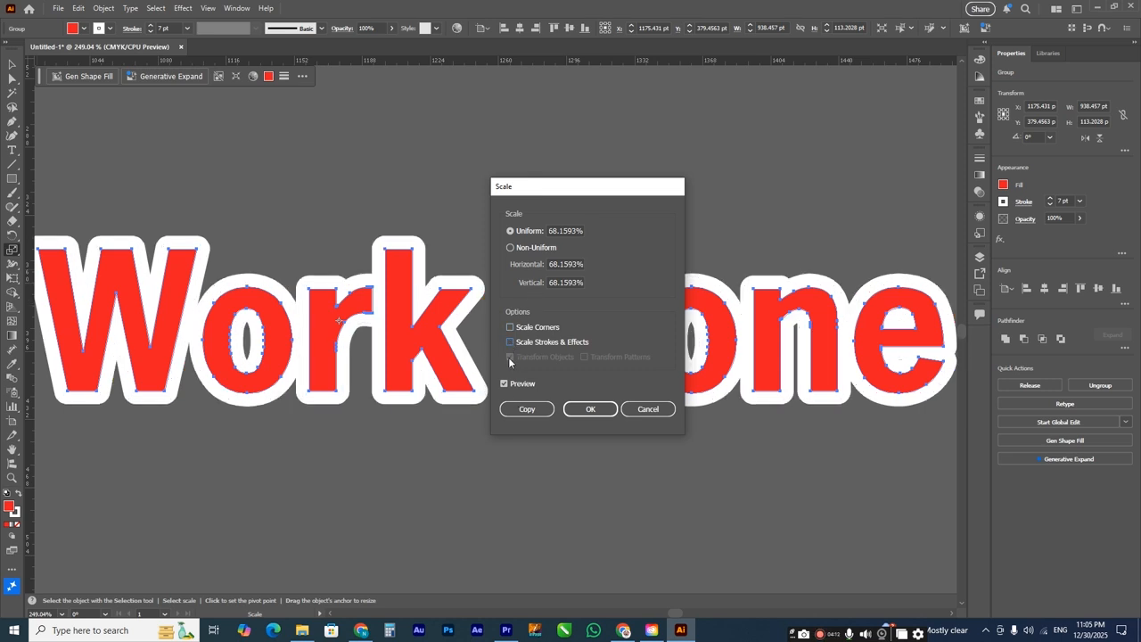
Step: Preview the text at progressively smaller uniform scales, from 64% down to 8%, with corners and strokes left unscaled
click(564, 230)
text(57)
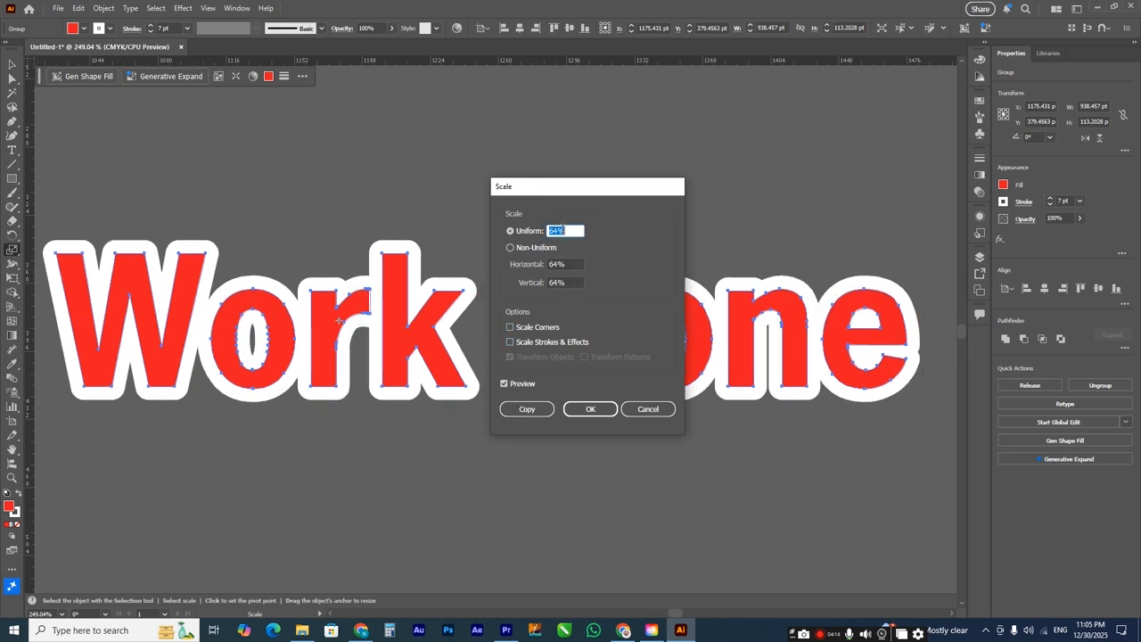
key(Down)
key(Down)
key(Down)
key(Down)
key(Down)
key(Down)
key(Down)
key(Down)
key(Down)
key(Down)
key(Down)
key(Down)
key(Down)
key(Down)
key(Down)
key(Down)
key(Down)
key(Down)
key(Down)
key(Down)
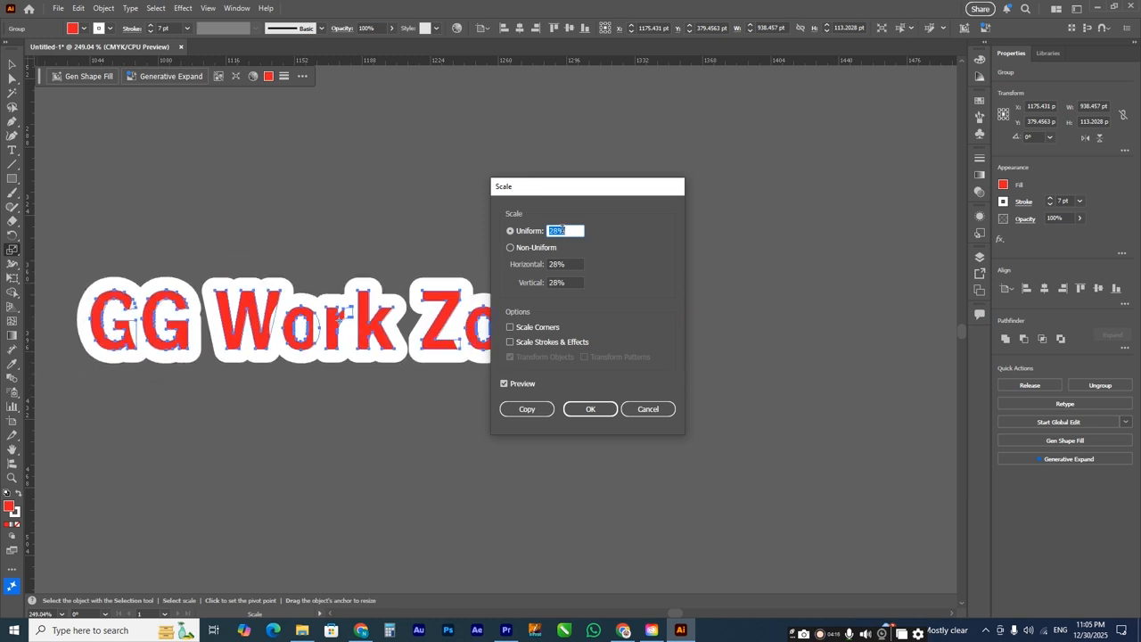
key(Down)
key(Down)
key(Down)
key(Down)
key(Down)
key(Down)
key(Down)
key(Down)
key(Down)
key(Down)
key(Down)
key(Down)
key(Down)
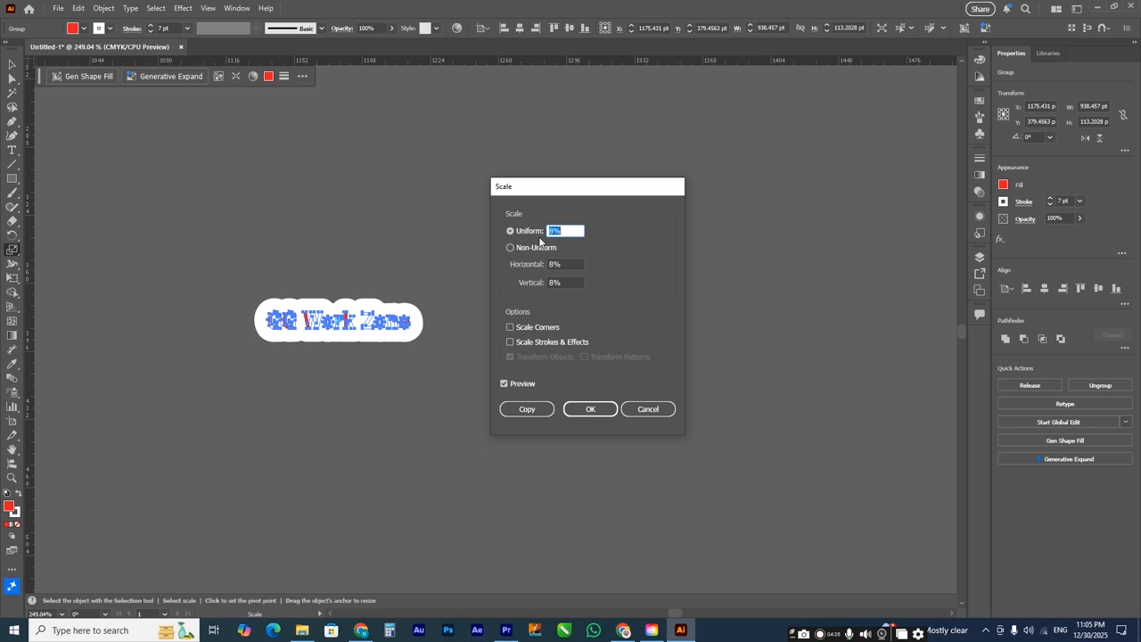
Step: Preview larger uniform scales on the text up to 180%, then reduce the value again, still without stroke scaling
scroll(559, 231, up, 13)
scroll(554, 230, up, 20)
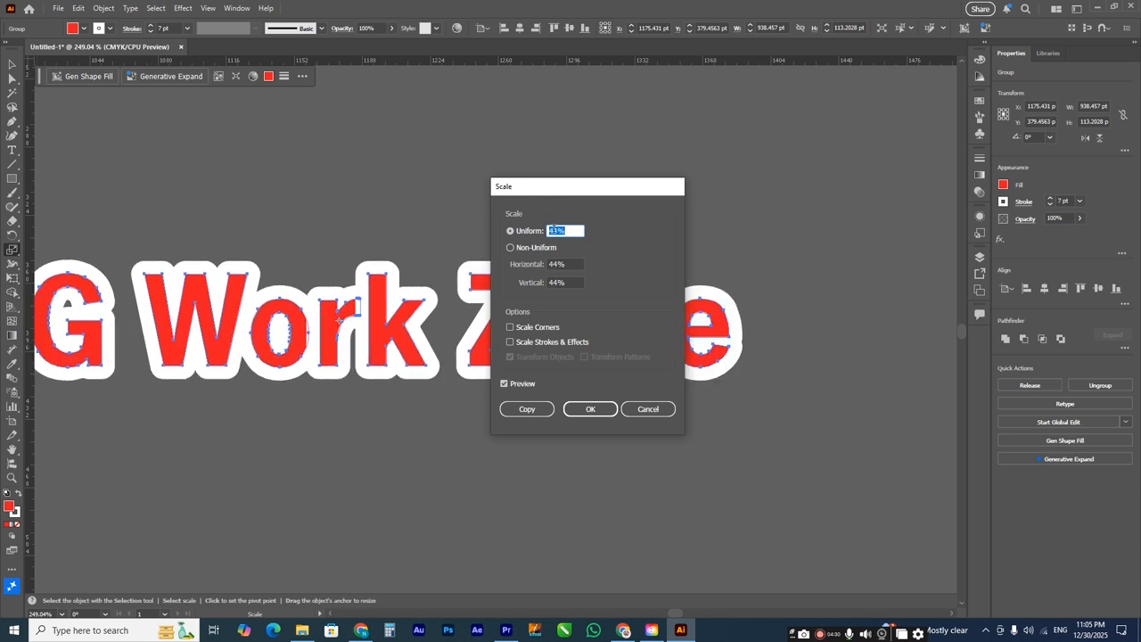
key(Up)
key(Up)
key(Up)
key(Up)
key(Up)
key(Up)
key(Up)
key(Up)
key(Up)
key(Up)
key(Up)
key(Up)
key(Up)
key(Up)
key(Up)
key(Up)
key(Up)
key(Up)
key(Up)
key(Up)
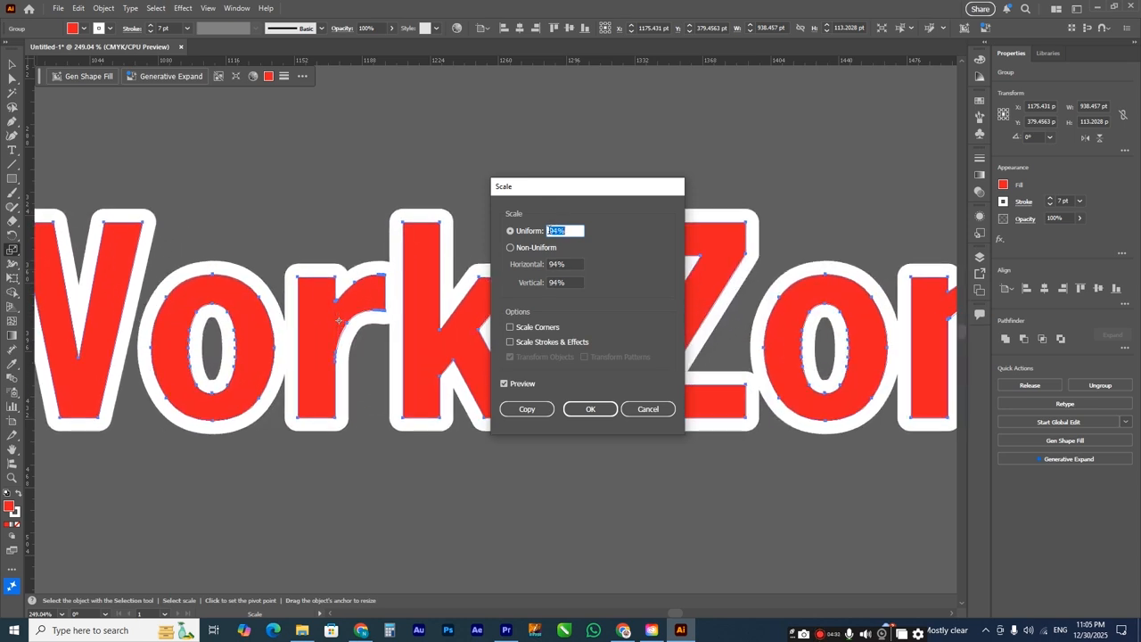
key(Up)
key(Up)
key(Up)
key(Up)
key(Up)
key(Up)
key(Up)
key(Up)
key(Up)
key(Up)
key(Up)
key(Up)
key(Up)
key(Up)
key(Up)
key(Up)
key(Up)
key(Up)
key(Up)
key(Up)
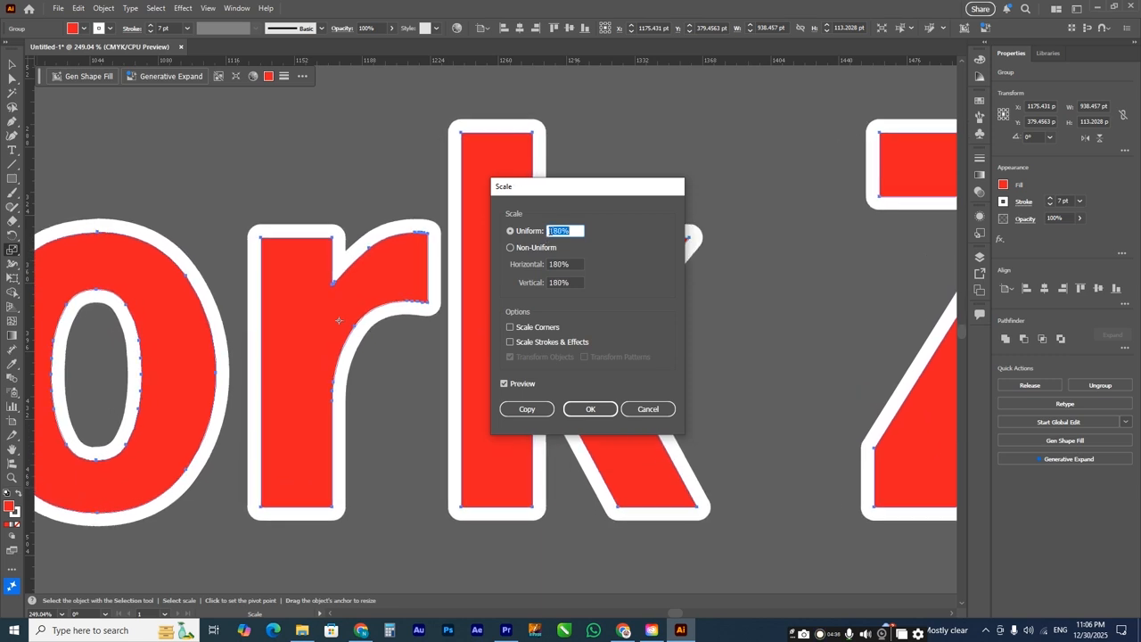
key(Down)
key(Down)
key(Down)
key(Down)
key(Down)
key(Down)
key(Down)
key(Down)
key(Down)
key(Down)
key(Down)
key(Down)
key(Down)
key(Down)
key(Down)
key(Down)
key(Down)
key(Down)
key(Down)
key(Down)
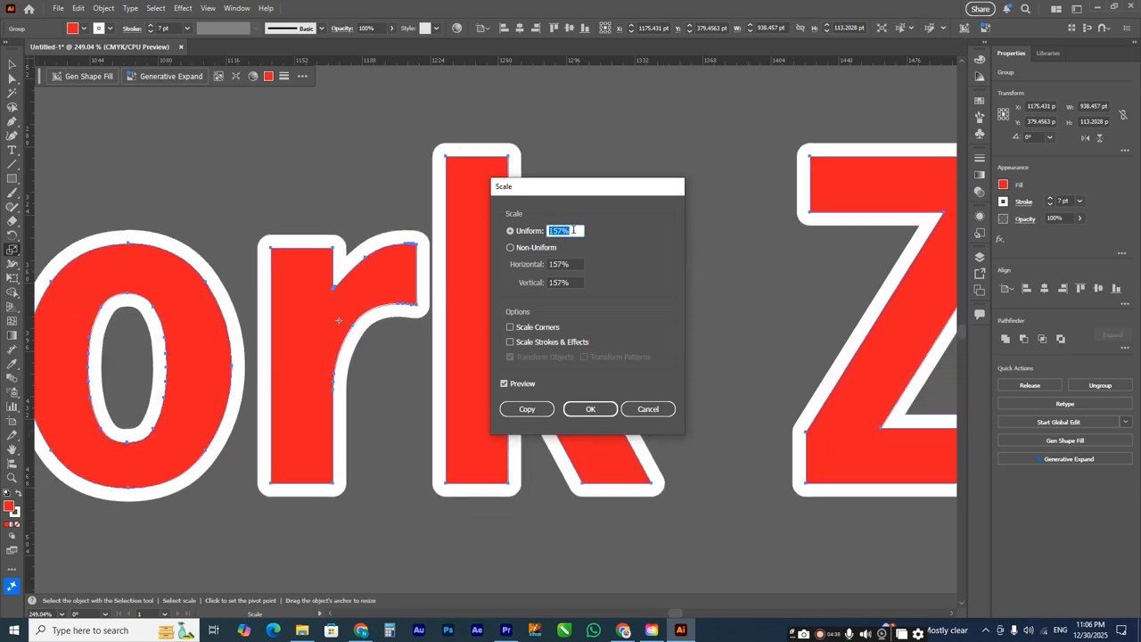
Step: Apply a 10% uniform scale to the text, then undo it along with the earlier move
key(Return)
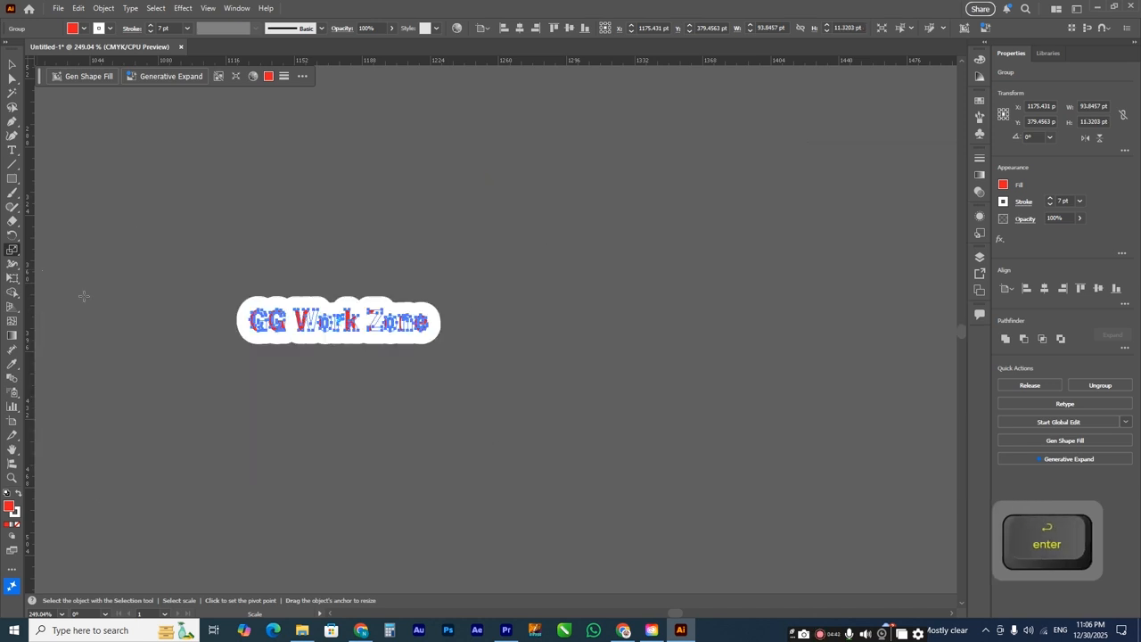
key(ctrl+z)
key(ctrl+z)
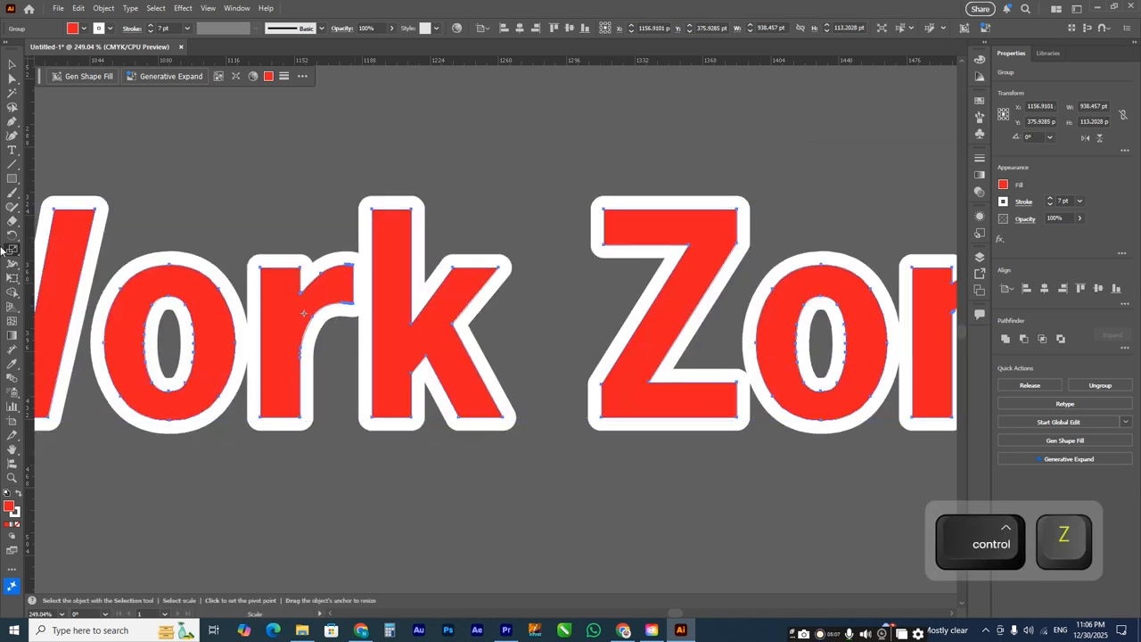
Step: Scale the text uniformly to 6% with Scale Corners and Scale Strokes & Effects turned on
double_click(11, 252)
click(511, 343)
click(511, 342)
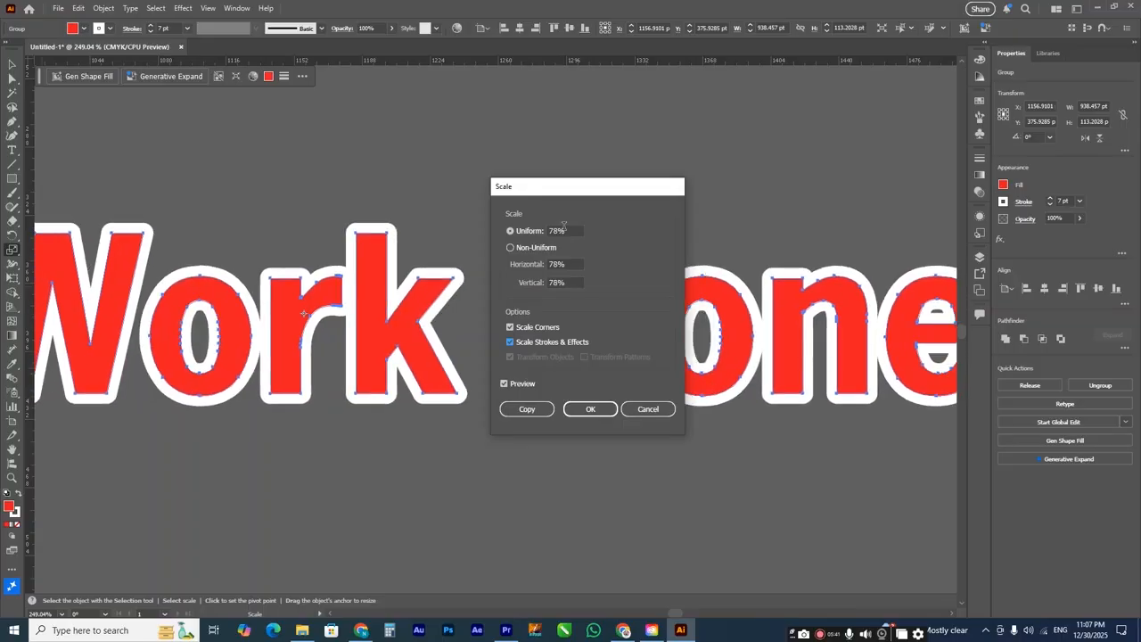
scroll(561, 225, down, 20)
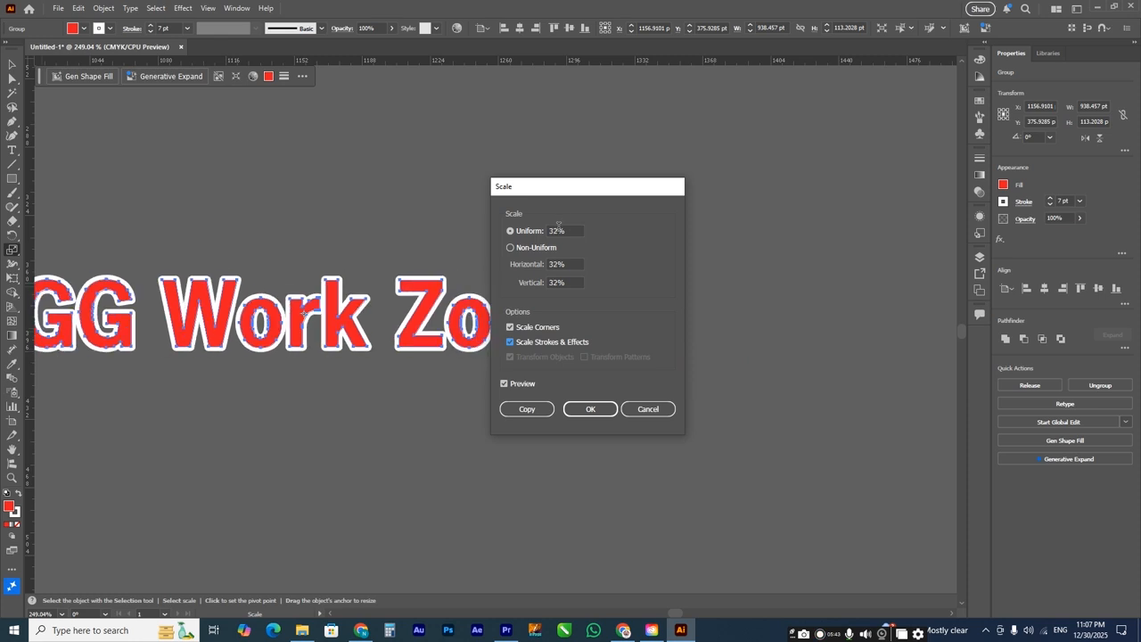
scroll(557, 225, down, 10)
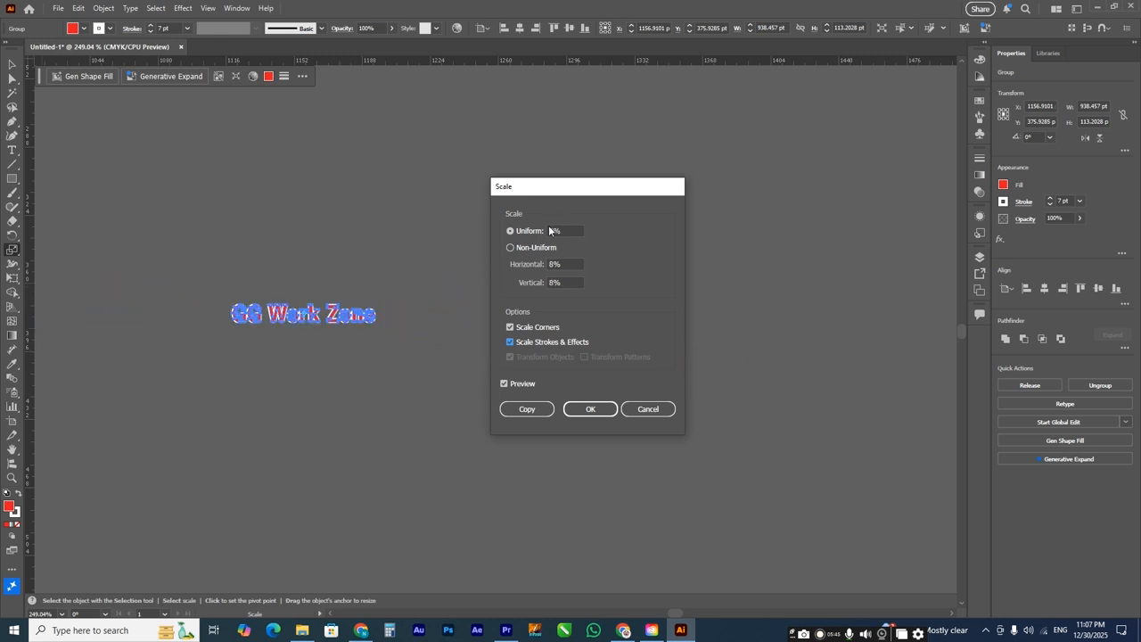
scroll(559, 228, down, 2)
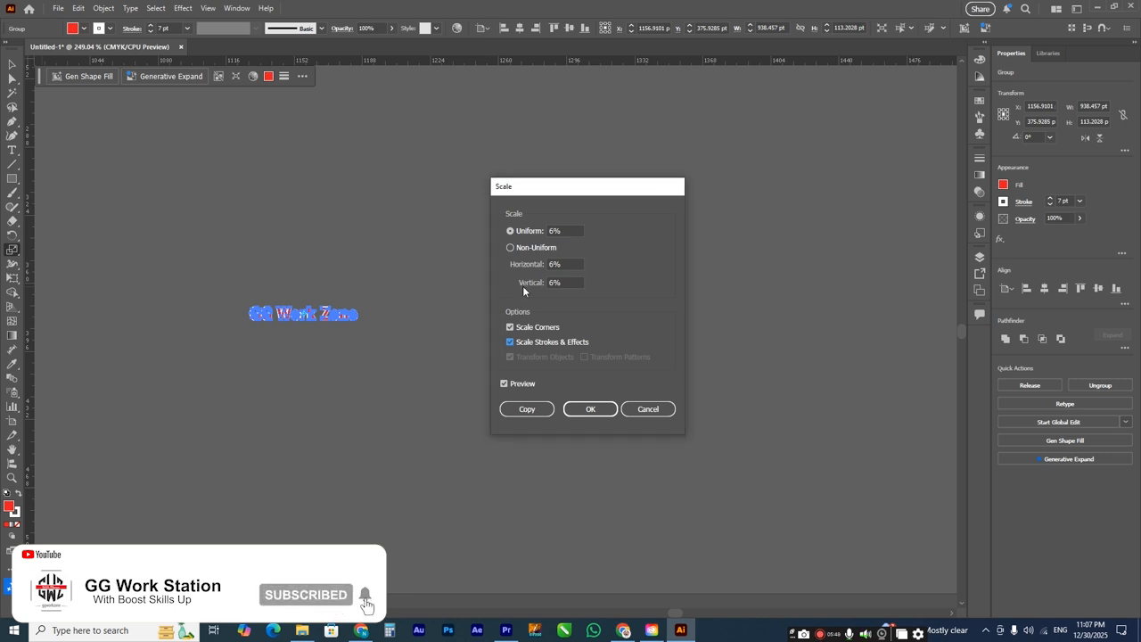
click(591, 408)
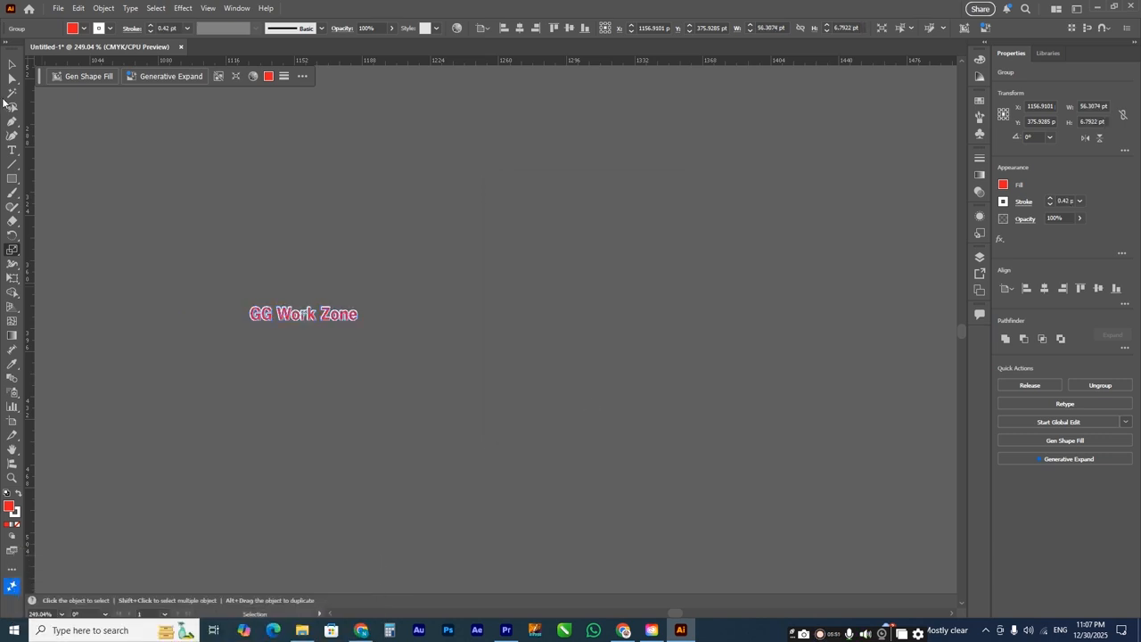
Step: Examine the scaled text's outline up close and review the Scale options without applying them
click(415, 310)
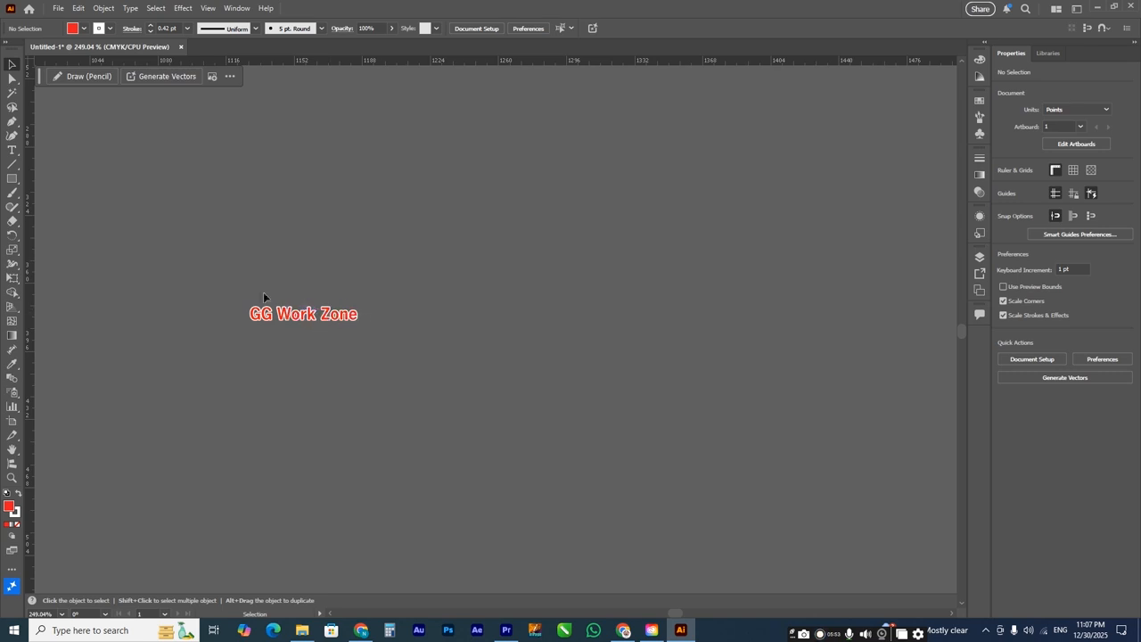
key(z)
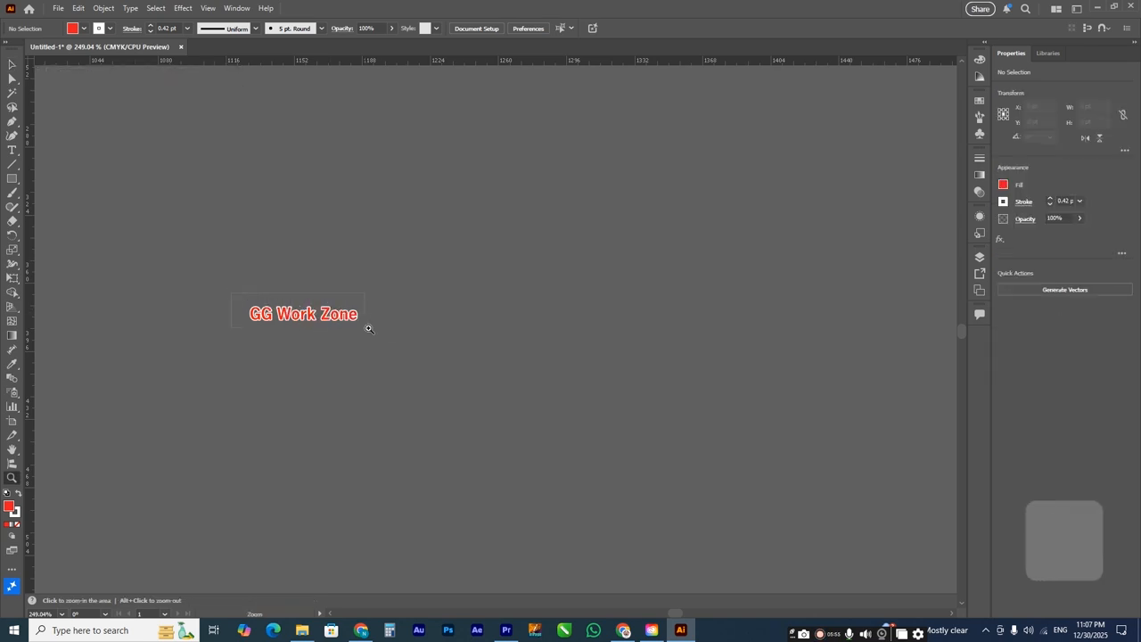
drag(231, 292, 377, 330)
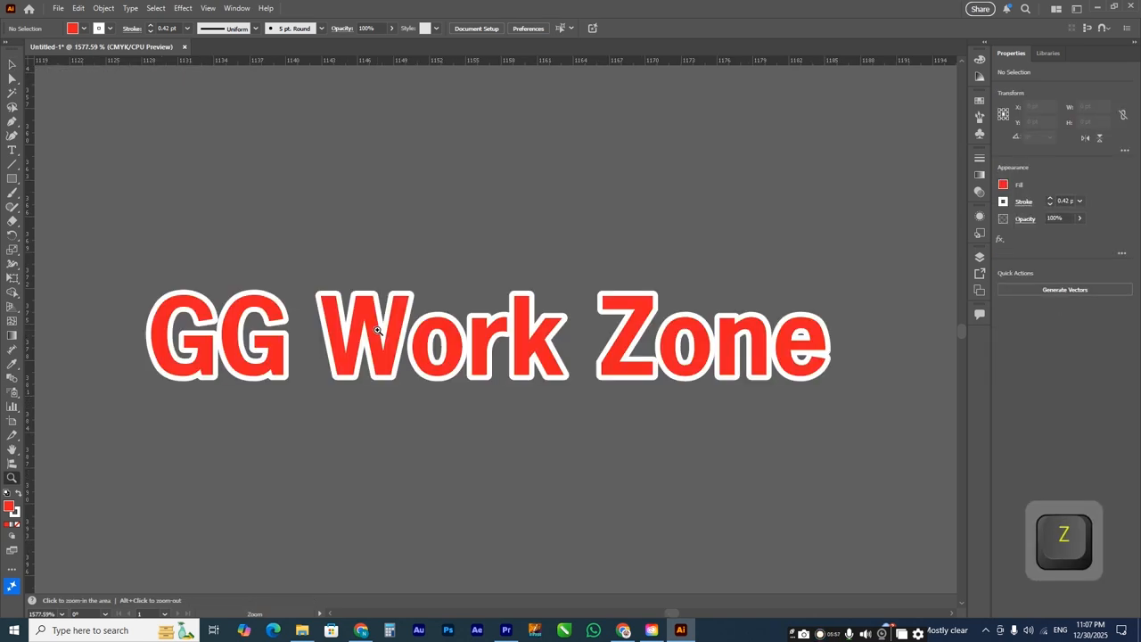
click(12, 66)
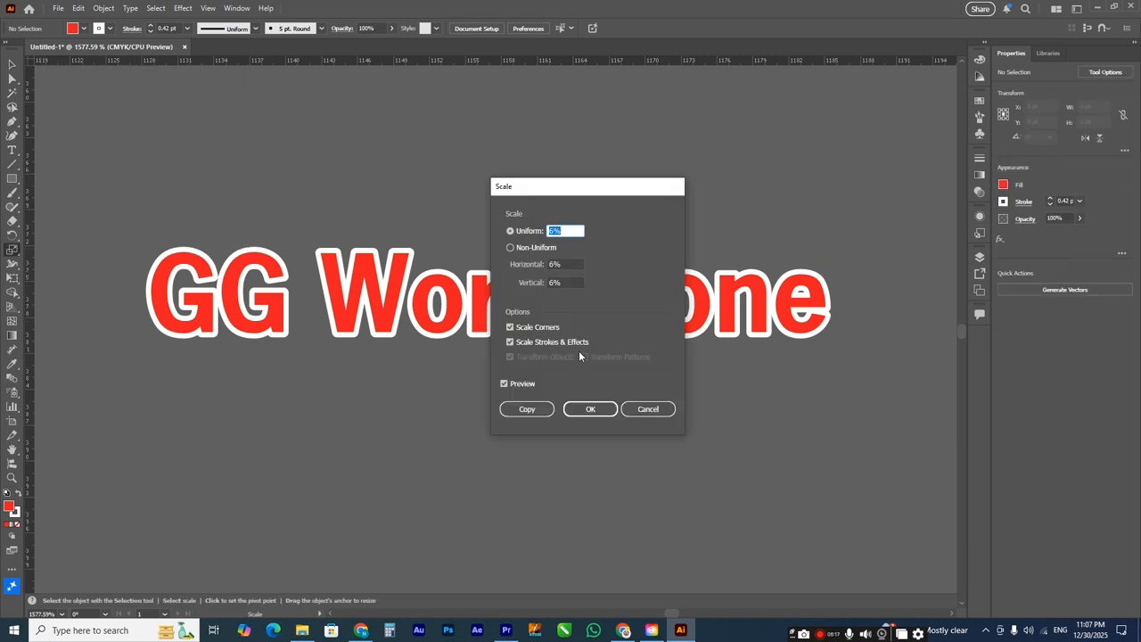
click(647, 409)
click(11, 66)
Step: Delete the text and draw a square about 15 pt wide with a white stroke and no fill
drag(212, 275, 198, 251)
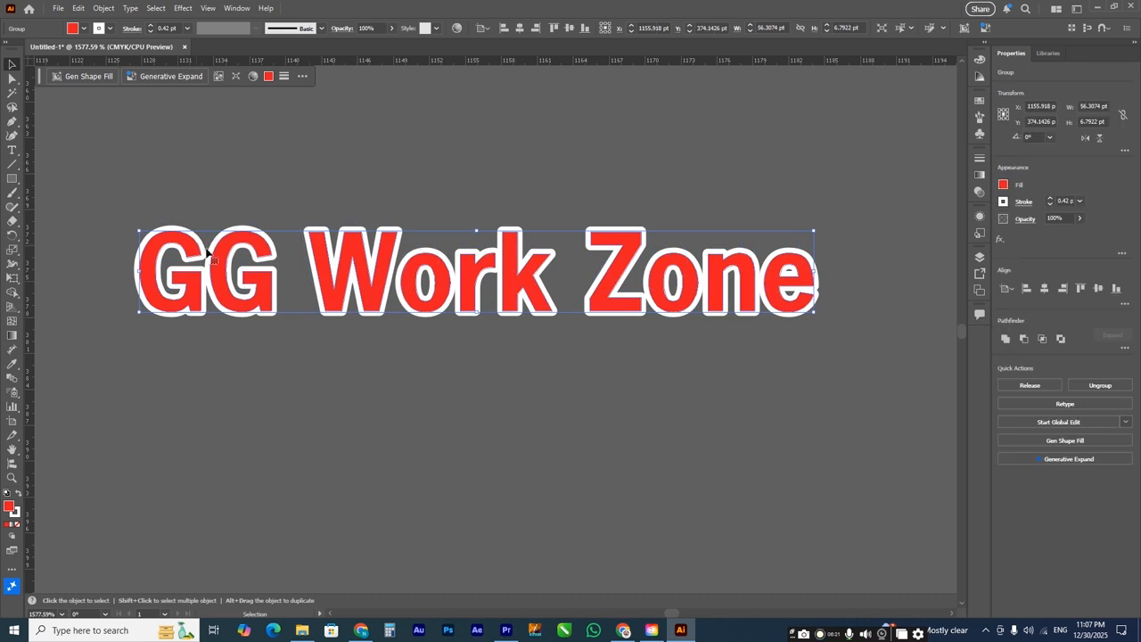
key(Delete)
click(12, 180)
drag(265, 224, 465, 380)
key(v)
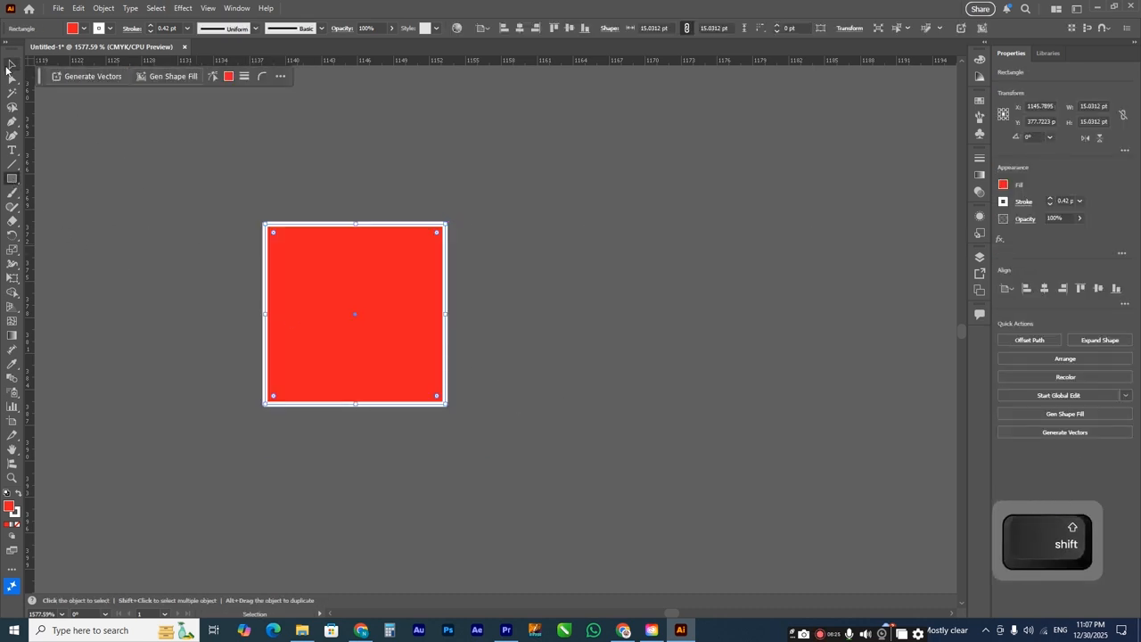
click(1004, 186)
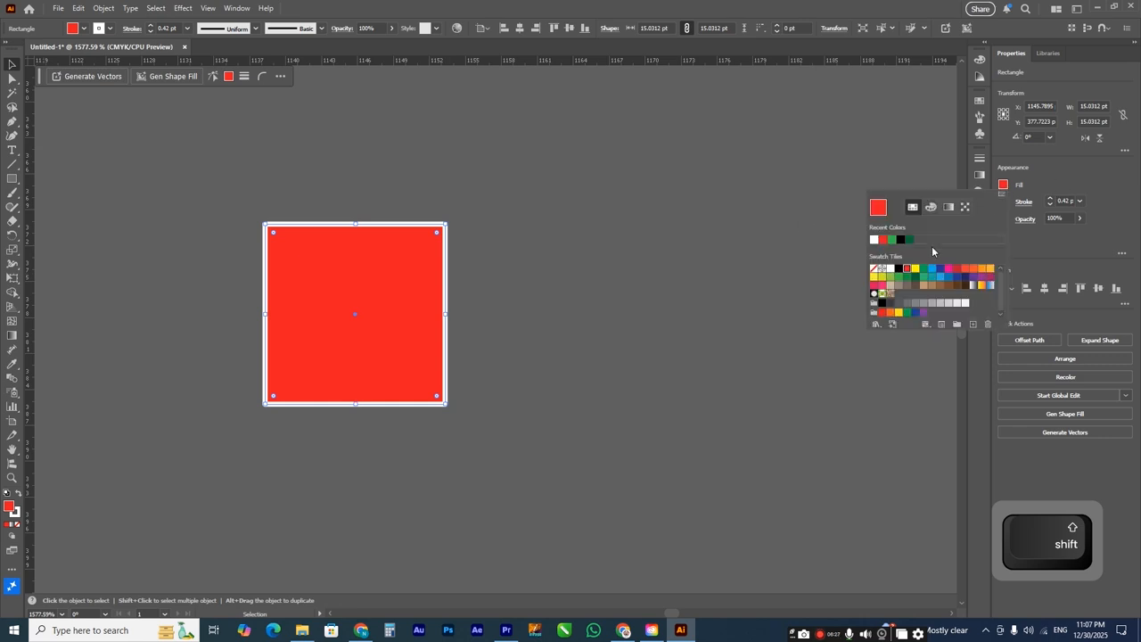
click(875, 269)
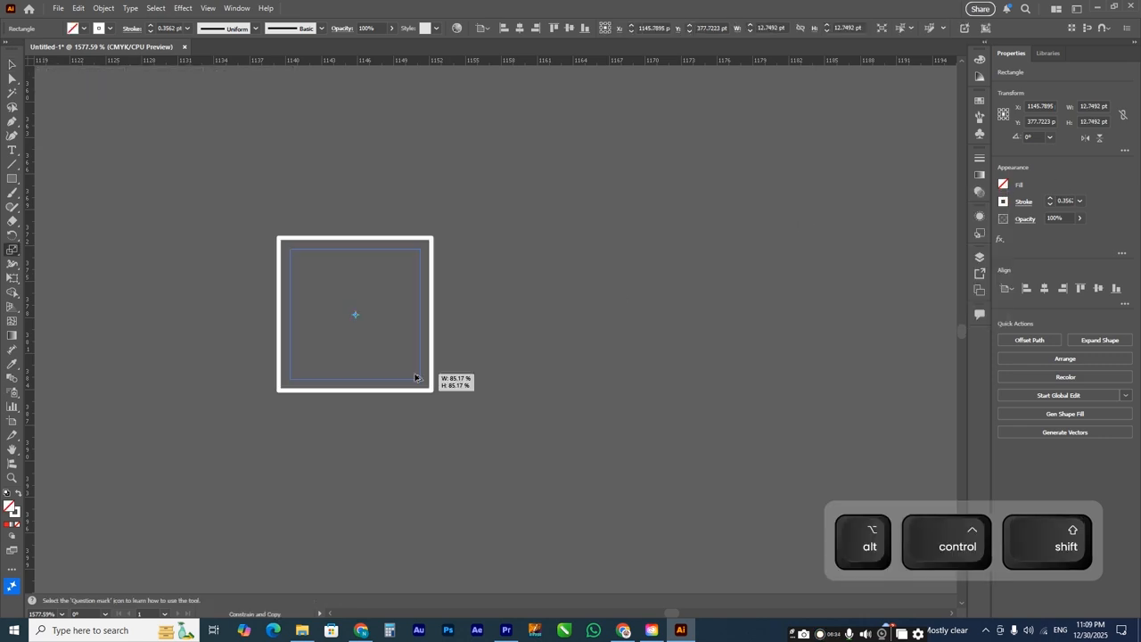
Step: Make a copy of the square scaled to about 85% around its centre and repeat the transformation for concentric inner squares
drag(415, 378, 415, 377)
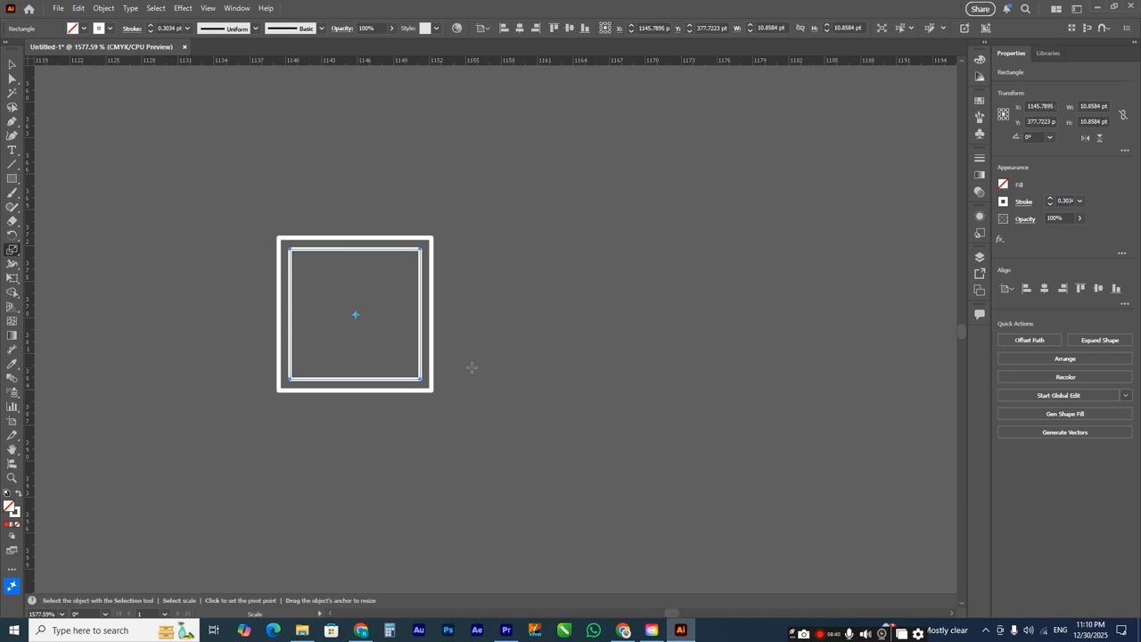
key(ctrl+d)
key(ctrl+d)
key(ctrl+d)
key(ctrl+d)
key(ctrl+d)
key(ctrl+d)
key(ctrl+d)
key(ctrl+d)
key(ctrl+d)
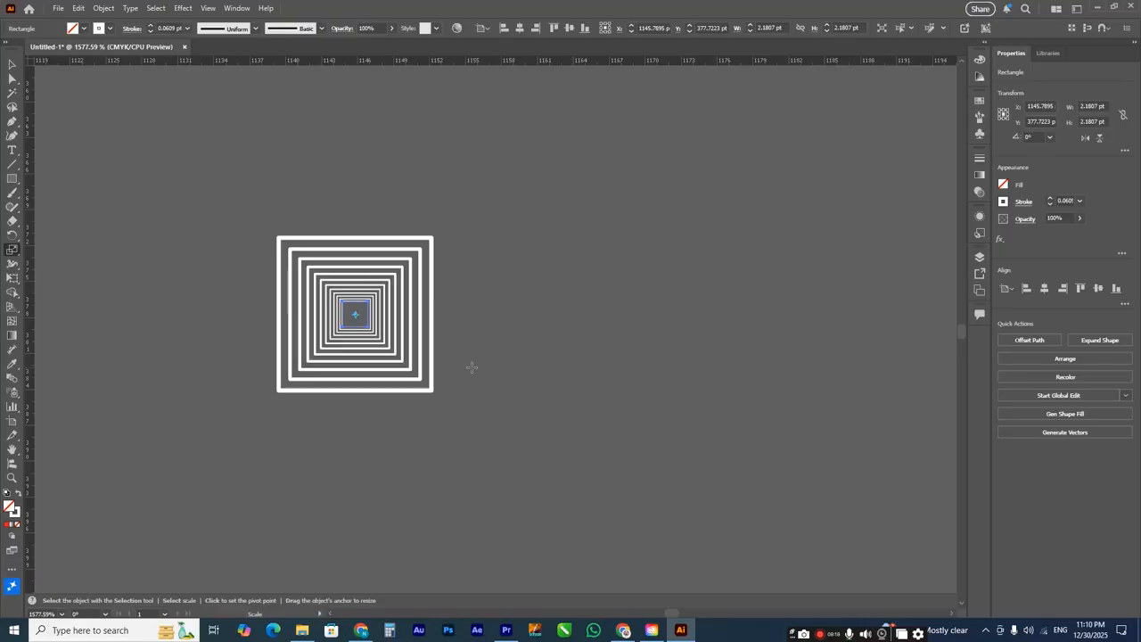
Step: Undo the inward scaled copies of the square
key(ctrl+z)
key(ctrl+z)
key(ctrl+z)
key(ctrl+z)
key(ctrl+z)
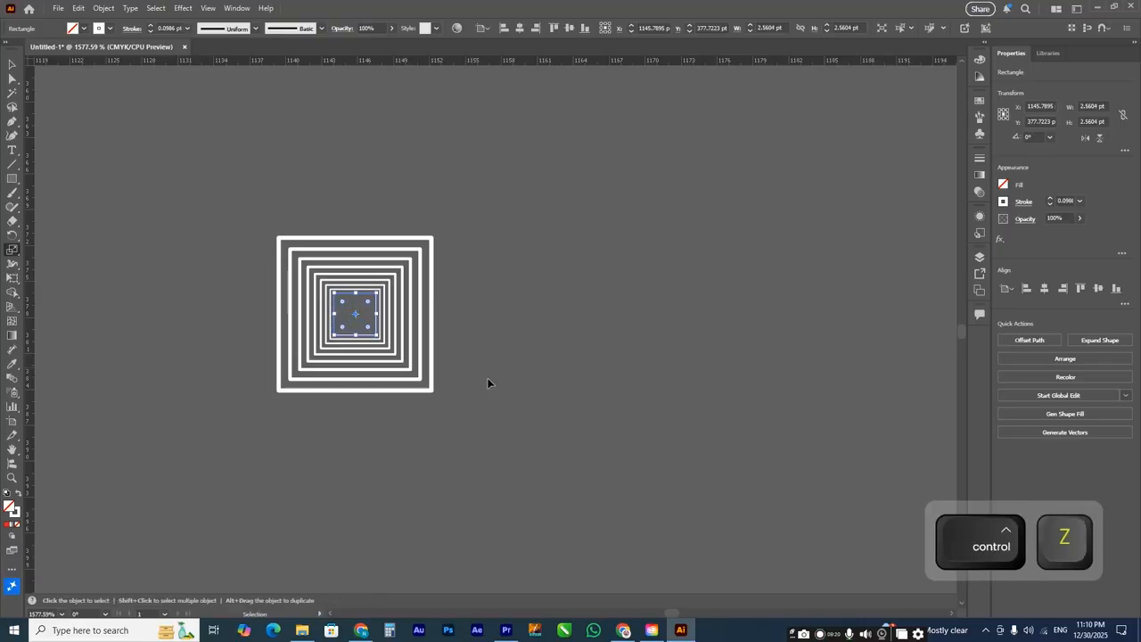
Step: Make an enlarged copy of the square about 14.7 pt wide around its centre and repeat it outward
drag(392, 368, 396, 373)
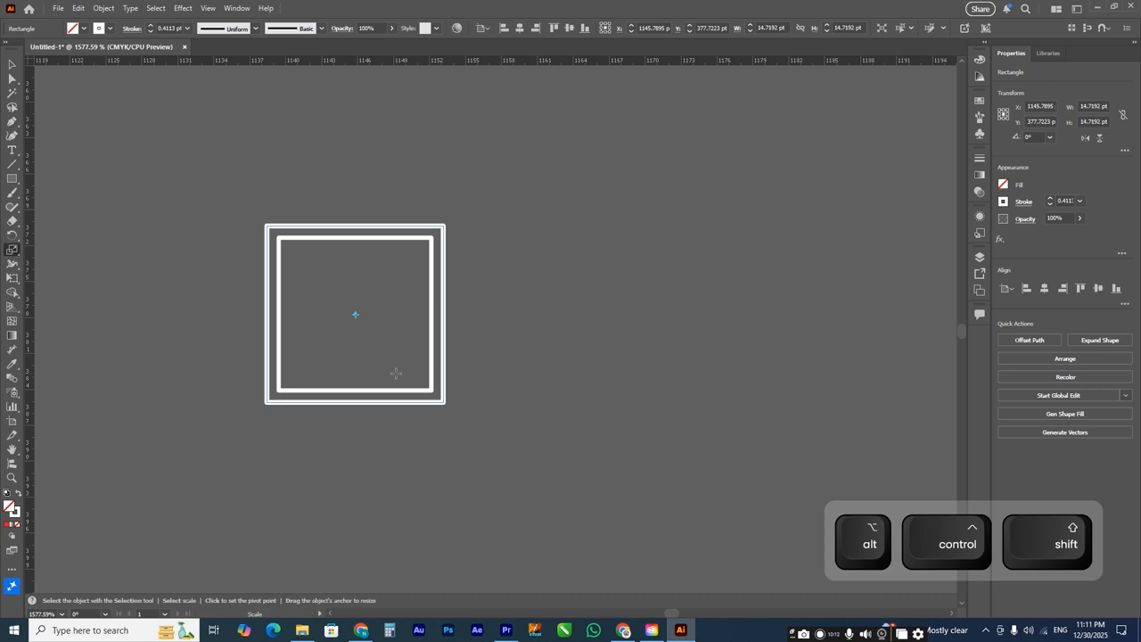
key(ctrl+d)
key(ctrl+d)
key(ctrl+d)
key(ctrl+d)
key(ctrl+d)
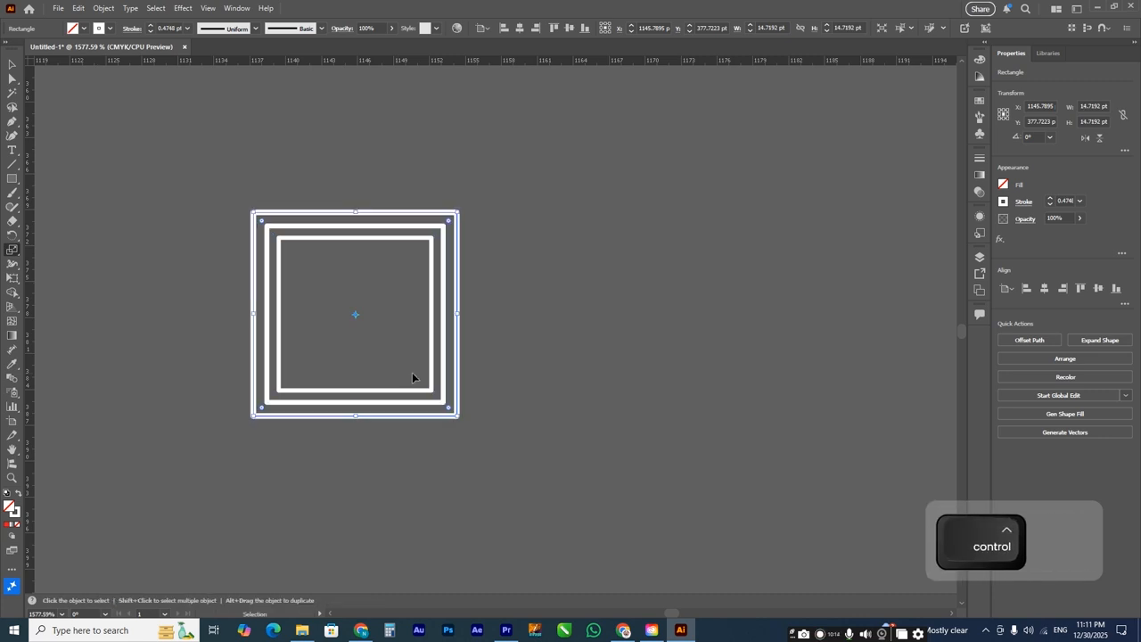
key(ctrl+d)
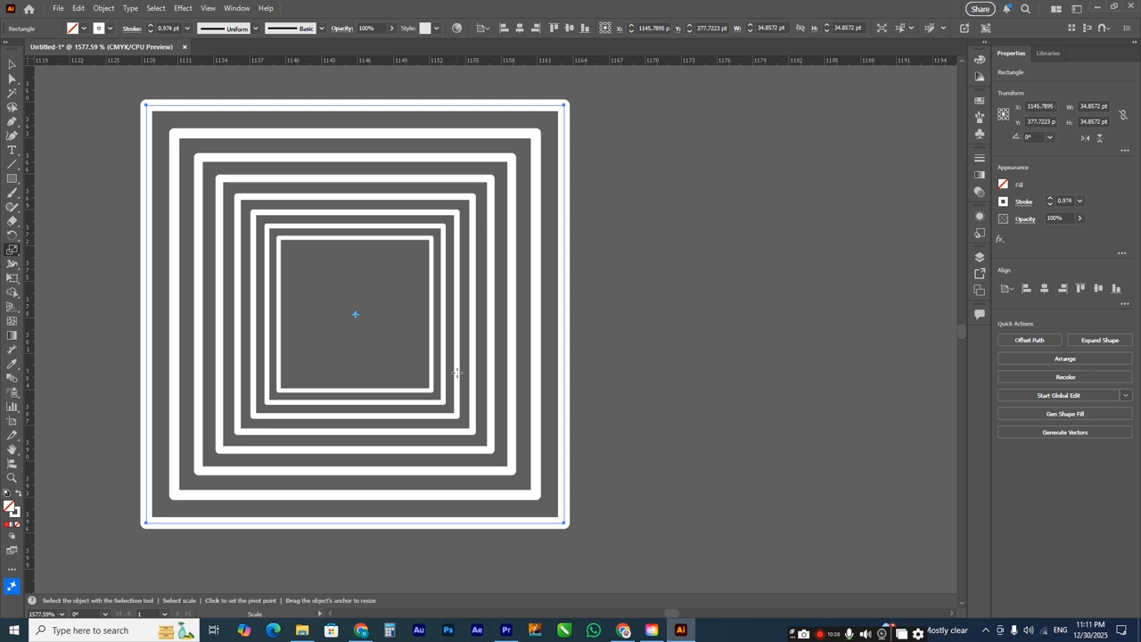
Step: Undo the outward enlarged copies so only the original square remains
key(ctrl+z)
key(ctrl+z)
key(ctrl+z)
key(ctrl+z)
key(ctrl+z)
key(ctrl+z)
key(ctrl+z)
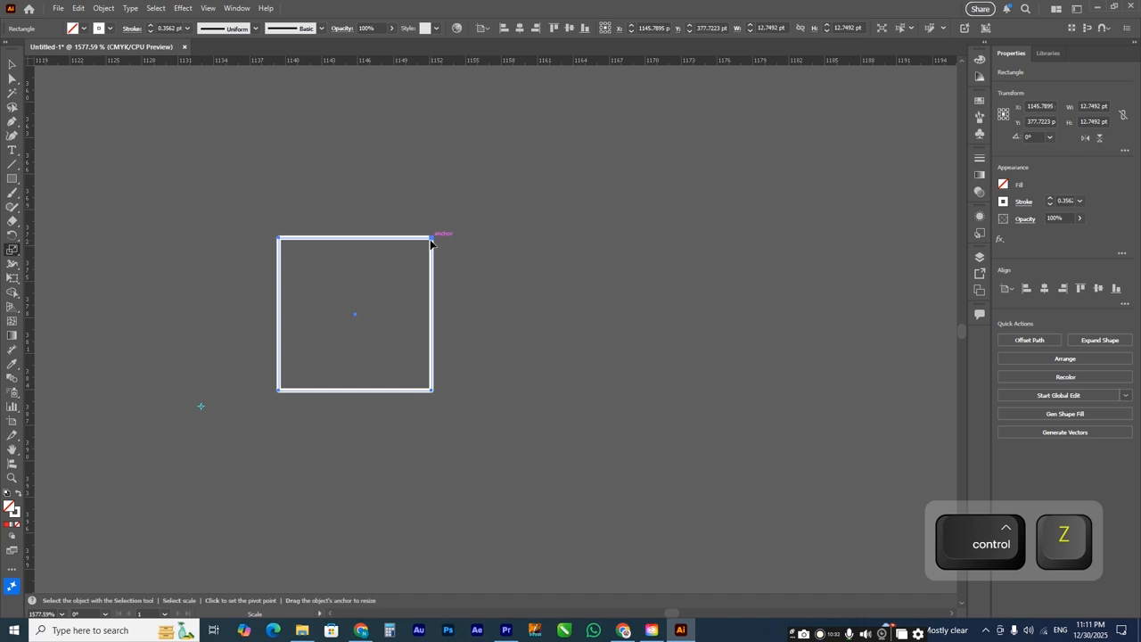
Step: Make a proportionally scaled copy of the square about 10.7 pt wide, using a pivot point beyond its lower-left corner
key(alt)
drag(427, 243, 392, 271)
key(shift)
key(ctrl)
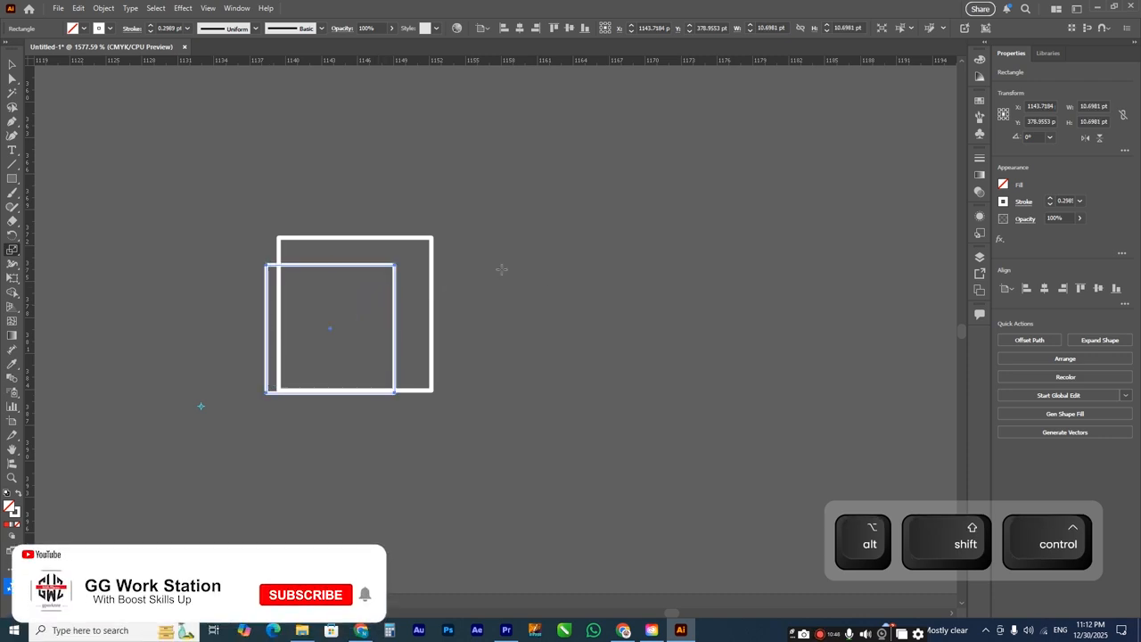
Step: Repeat the scaled copy eight times toward the pivot point, then deselect and view the receding squares up close
key(ctrl+d)
key(ctrl+d)
key(ctrl+d)
key(ctrl+d)
key(ctrl+d)
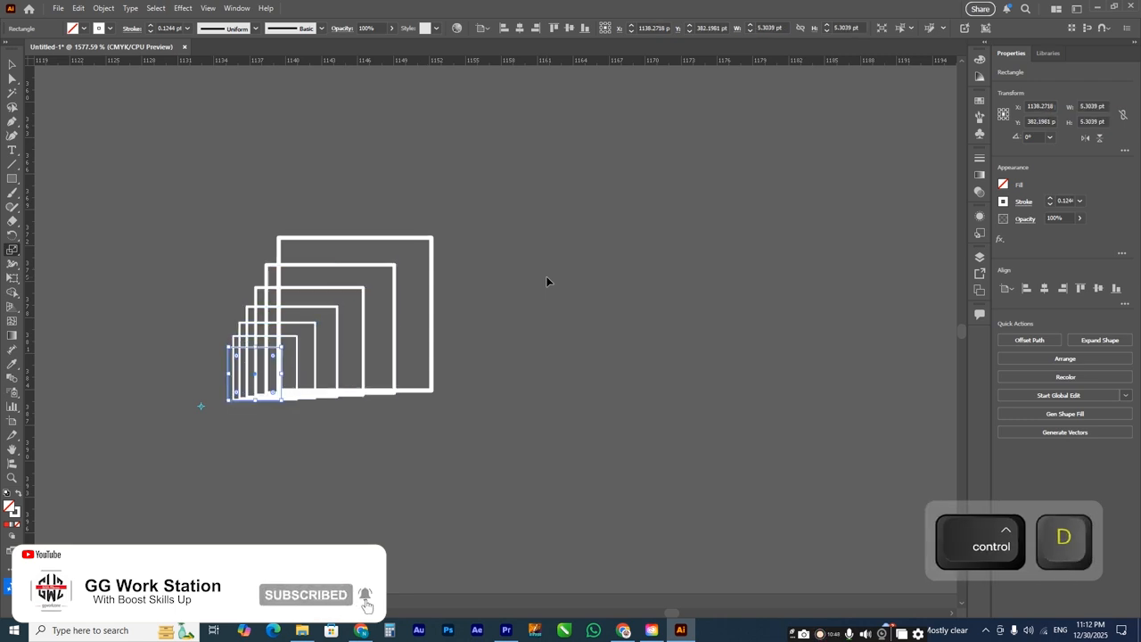
key(ctrl+d)
key(ctrl+d)
key(ctrl+d)
key(ctrl+d)
click(11, 65)
click(547, 300)
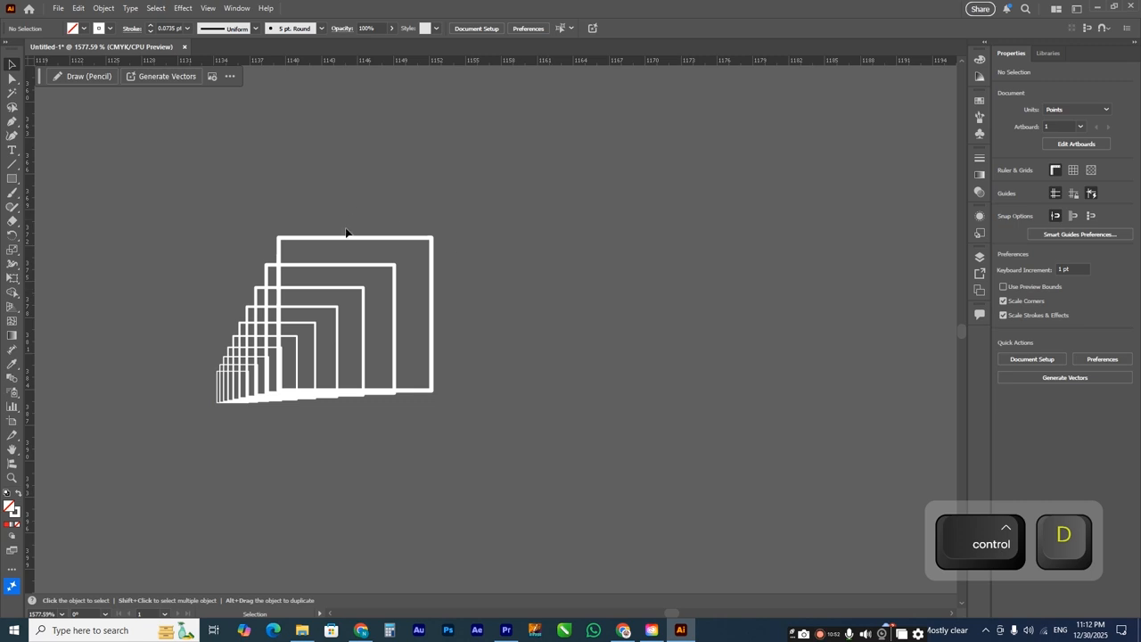
key(z)
drag(158, 191, 498, 431)
key(space)
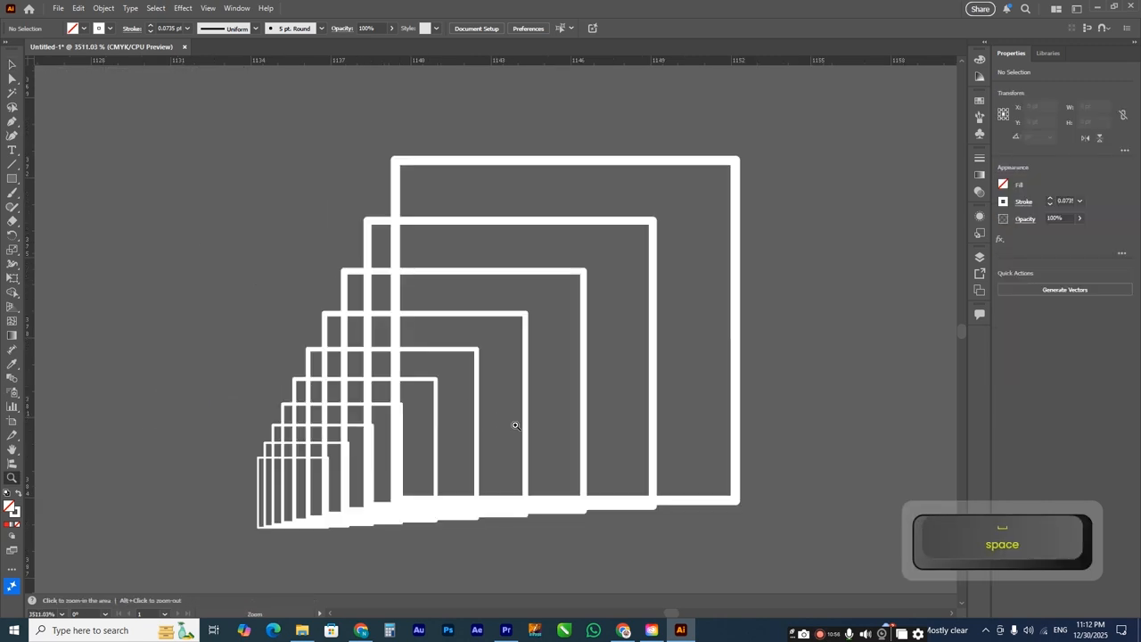